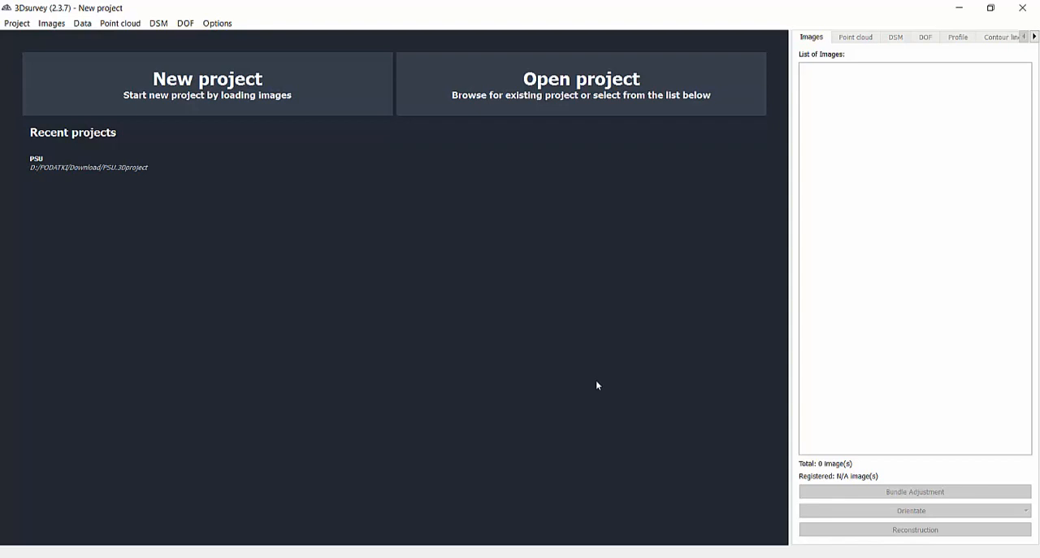
Start a new project by loading all images from the Phantom_4_80m folder.
{"action": "left_click", "coordinate": [193, 87]}
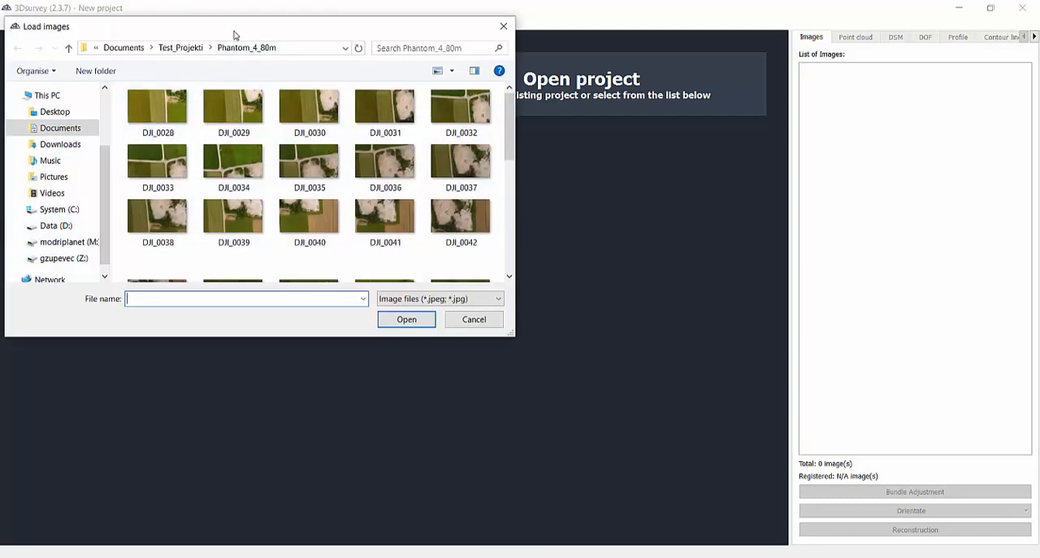
{"action": "left_click_drag", "start_coordinate": [234, 34], "coordinate": [314, 100]}
{"action": "left_click", "coordinate": [254, 177]}
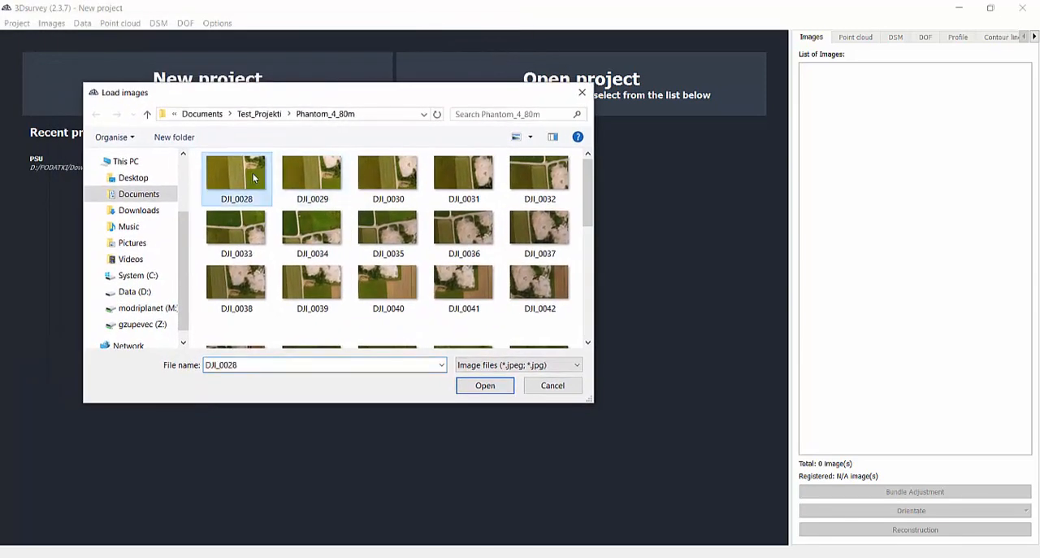
{"action": "key", "text": "ctrl+a"}
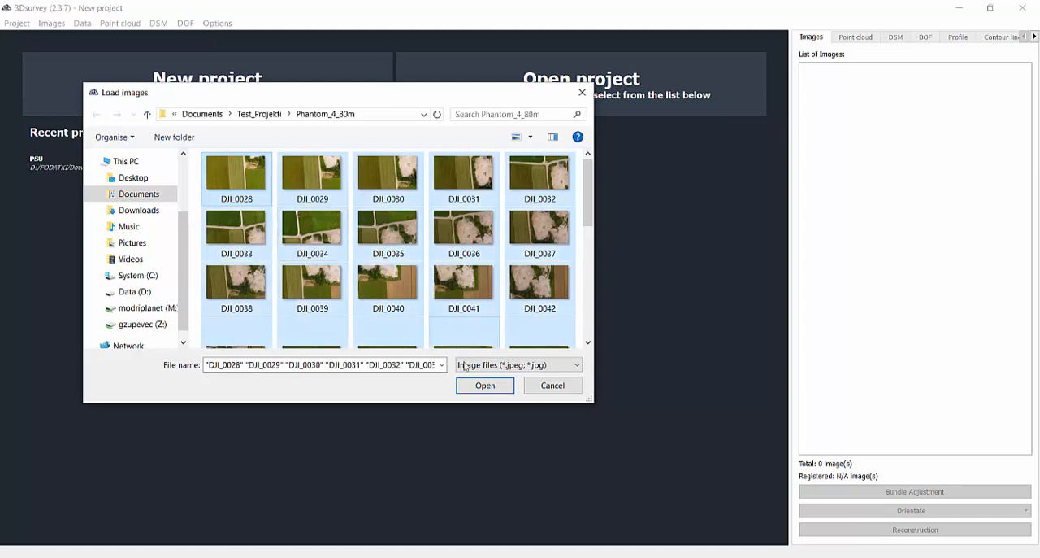
{"action": "left_click", "coordinate": [482, 386]}
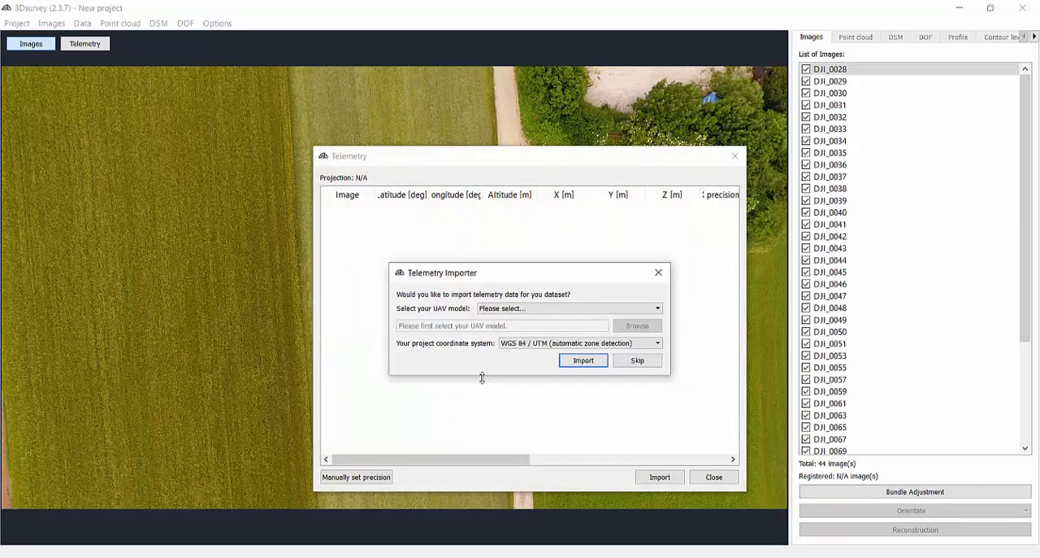
Import the images' telemetry from Exif data using the Slovenia 1996 / Slovene National Grid D96/TM coordinate system.
{"action": "left_click", "coordinate": [563, 313]}
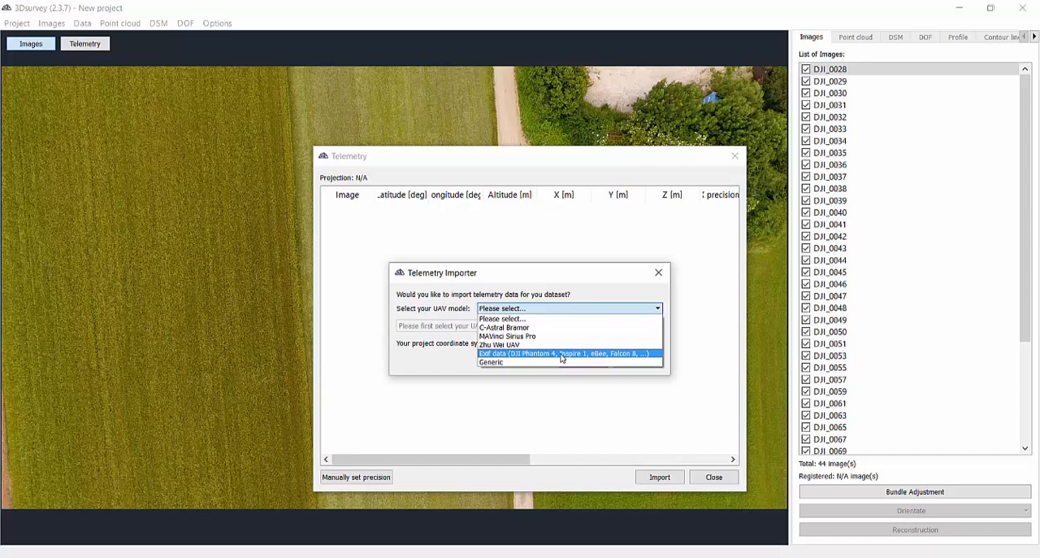
{"action": "left_click", "coordinate": [562, 354]}
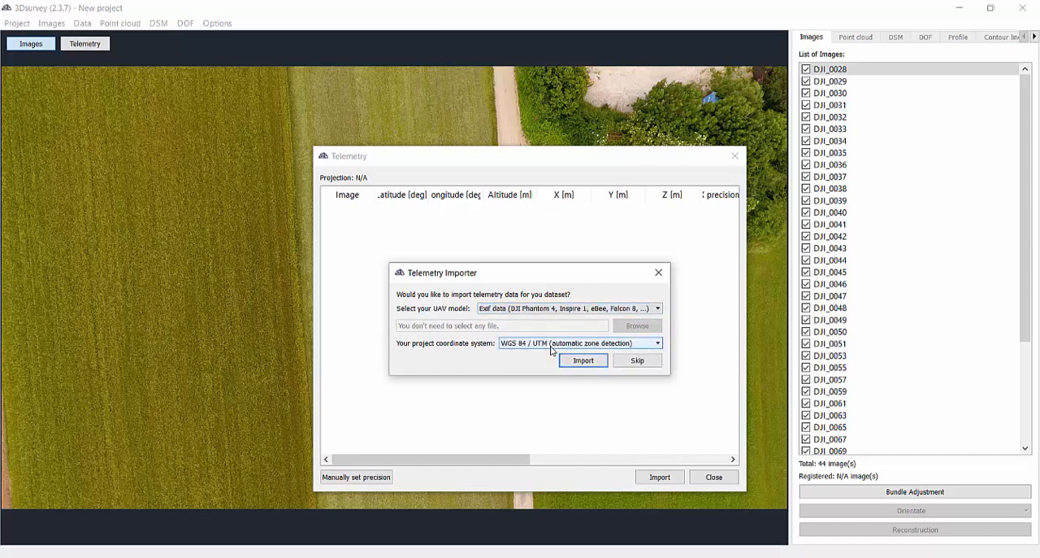
{"action": "left_click", "coordinate": [552, 345]}
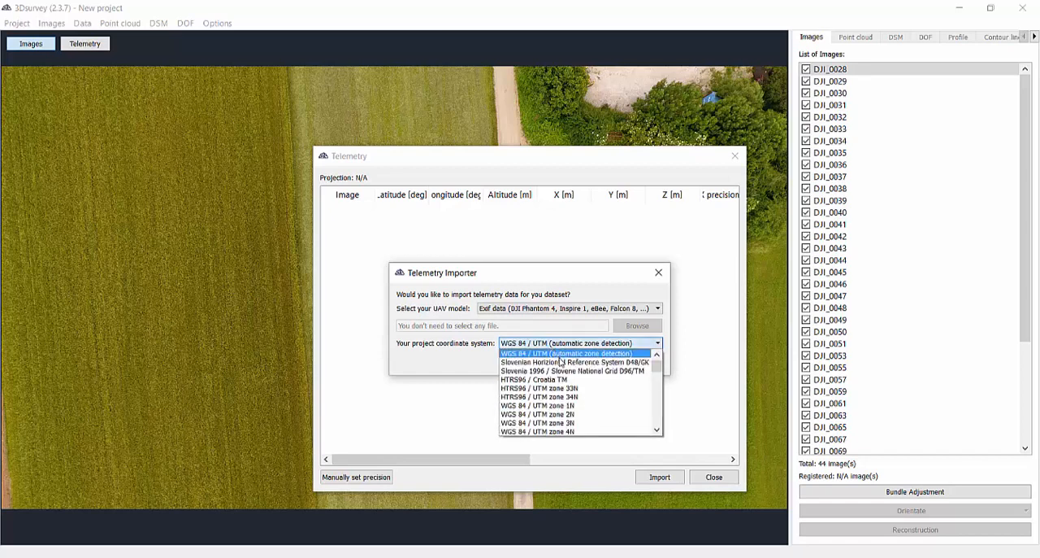
{"action": "left_click", "coordinate": [560, 370]}
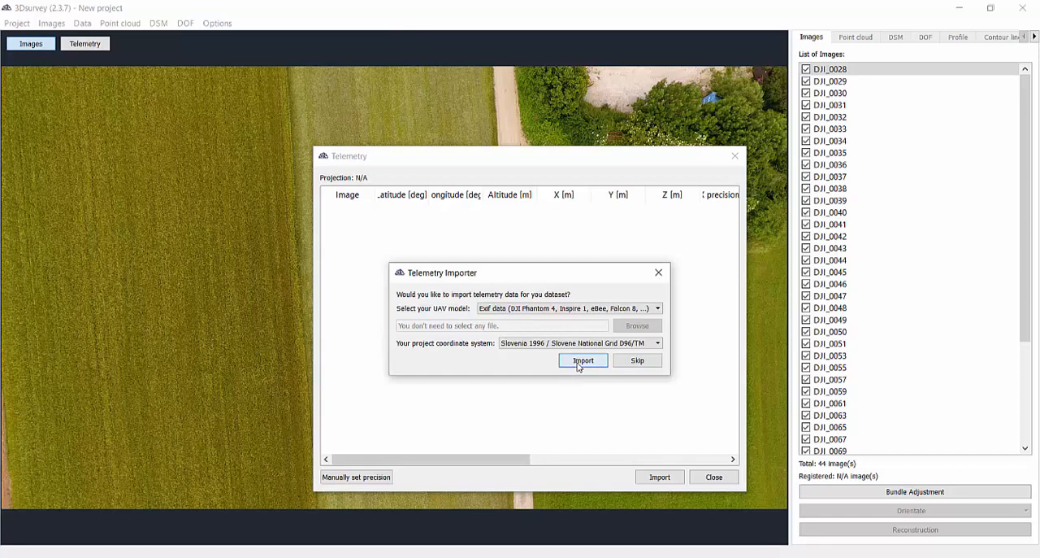
{"action": "left_click", "coordinate": [581, 363]}
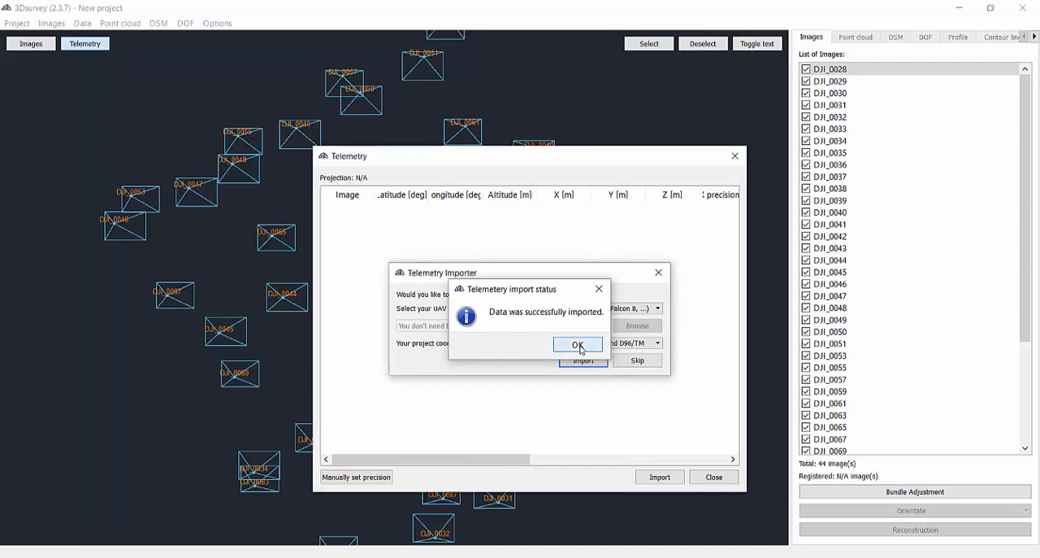
{"action": "left_click", "coordinate": [577, 345]}
Widen the telemetry table, review the imported coordinates and precision values for all images, and close it.
{"action": "left_click_drag", "start_coordinate": [529, 157], "coordinate": [389, 115]}
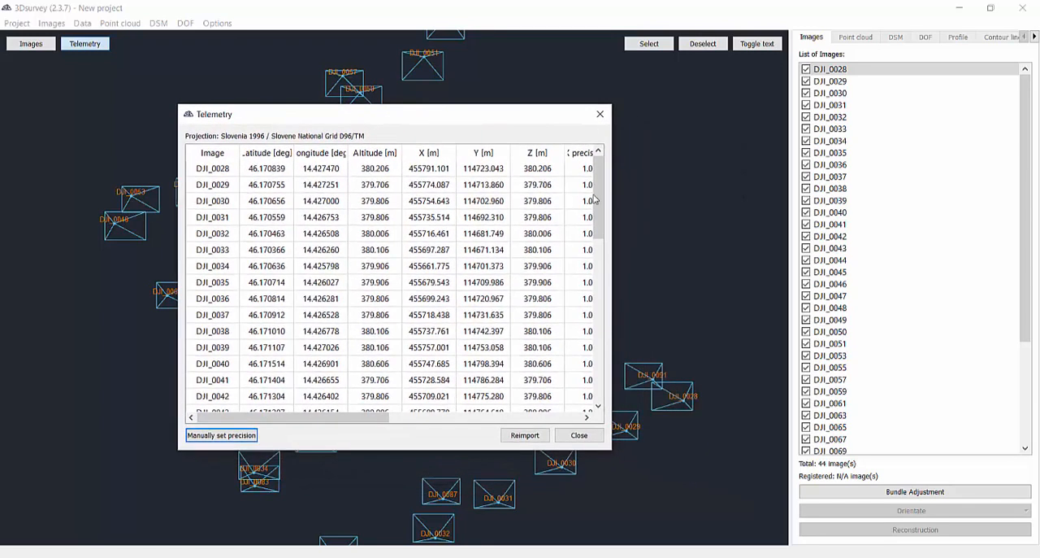
{"action": "left_click_drag", "start_coordinate": [612, 204], "coordinate": [998, 209]}
{"action": "scroll", "coordinate": [462, 236], "scroll_direction": "down", "scroll_amount": 7}
{"action": "scroll", "coordinate": [464, 266], "scroll_direction": "down", "scroll_amount": 3}
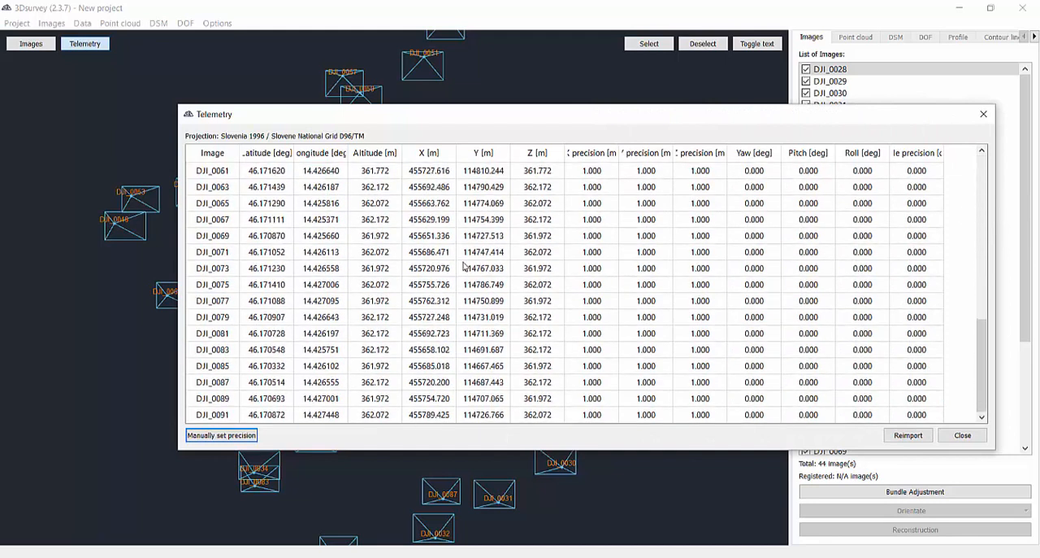
{"action": "left_click", "coordinate": [959, 440]}
Examine the camera positions in the 3D telemetry view with image labels hidden, trying out image selection and deselection.
{"action": "left_click_drag", "start_coordinate": [434, 411], "coordinate": [621, 259]}
{"action": "left_click", "coordinate": [756, 49]}
{"action": "left_click_drag", "start_coordinate": [632, 157], "coordinate": [654, 117]}
{"action": "left_click", "coordinate": [689, 47]}
{"action": "left_click", "coordinate": [222, 431]}
{"action": "left_click", "coordinate": [123, 290]}
{"action": "mouse_move", "coordinate": [745, 290]}
{"action": "left_mouse_down"}
{"action": "mouse_move", "coordinate": [739, 370]}
{"action": "mouse_move", "coordinate": [720, 402]}
{"action": "left_mouse_up"}
{"action": "middle_click_drag", "start_coordinate": [651, 384], "coordinate": [594, 356]}
{"action": "left_click", "coordinate": [651, 46]}
{"action": "mouse_move", "coordinate": [201, 144]}
{"action": "left_mouse_down"}
{"action": "mouse_move", "coordinate": [77, 356]}
{"action": "mouse_move", "coordinate": [537, 444]}
{"action": "mouse_move", "coordinate": [737, 302]}
{"action": "mouse_move", "coordinate": [714, 195]}
{"action": "left_mouse_up"}
{"action": "middle_click_drag", "start_coordinate": [486, 309], "coordinate": [461, 334]}
{"action": "middle_click_drag", "start_coordinate": [521, 301], "coordinate": [518, 280]}
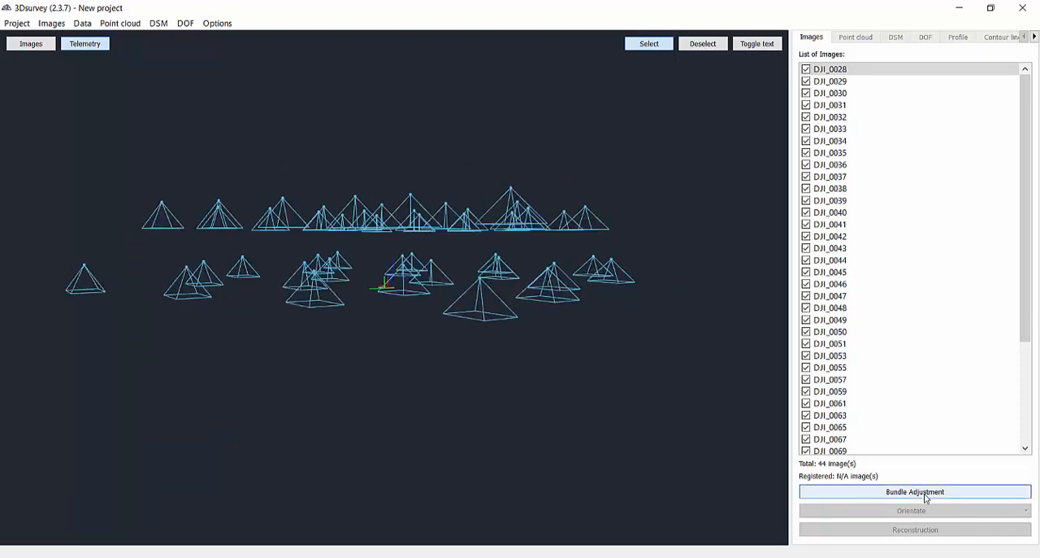
Run the bundle adjustment in Global mode with a flight height of 80 m.
{"action": "left_click", "coordinate": [927, 494]}
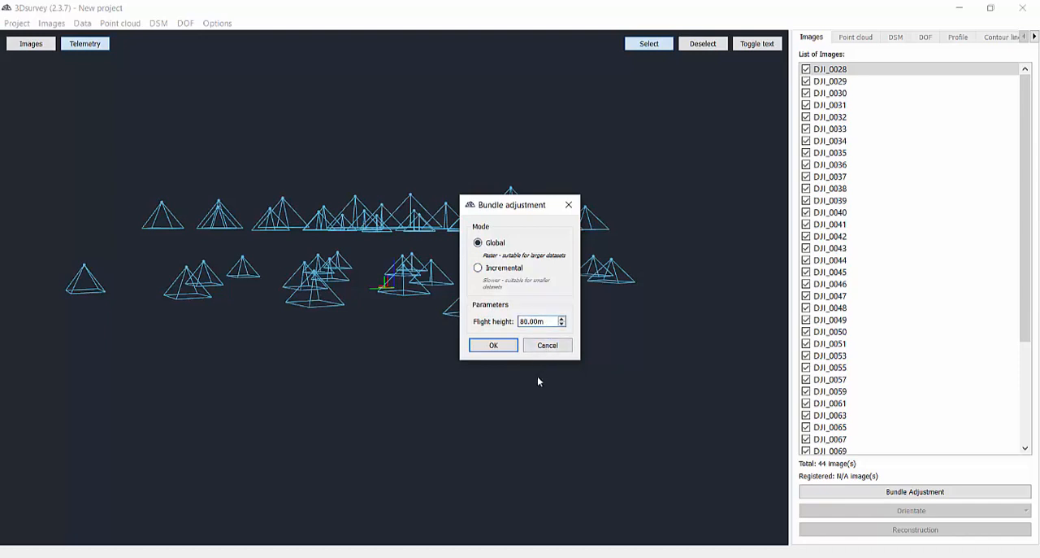
{"action": "left_click_drag", "start_coordinate": [549, 321], "coordinate": [518, 322]}
{"action": "left_click", "coordinate": [552, 318]}
{"action": "left_click", "coordinate": [505, 346]}
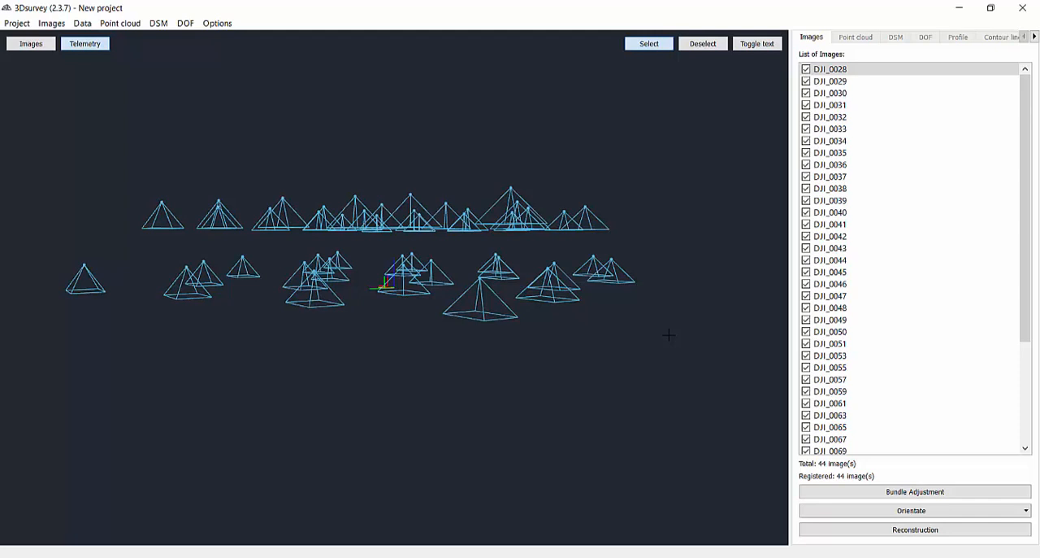
Start orientation with GCP data, loading GCP.txt in the Slovenia 1996 / Slovene National Grid D96/TM projection.
{"action": "left_click", "coordinate": [905, 515]}
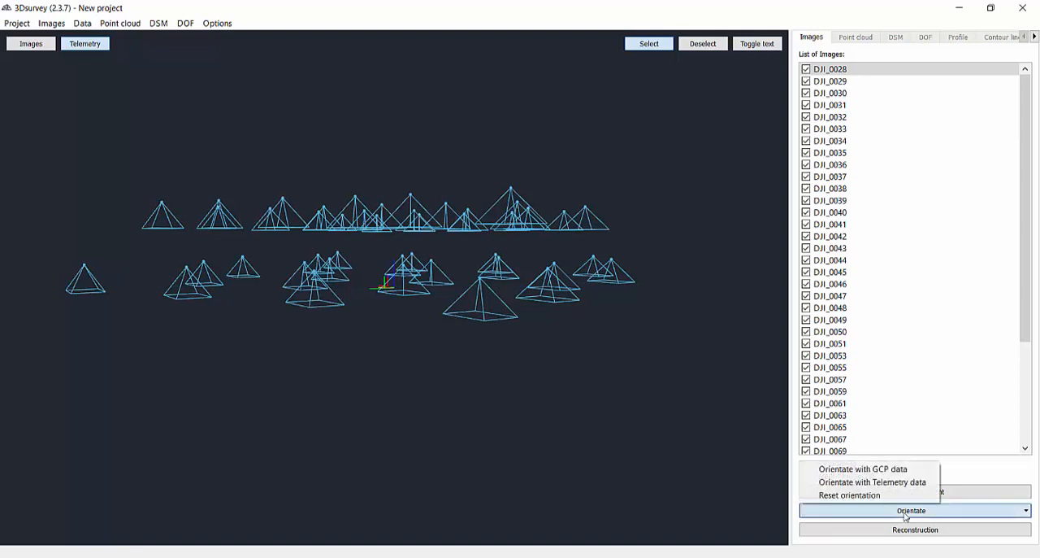
{"action": "left_click", "coordinate": [900, 471]}
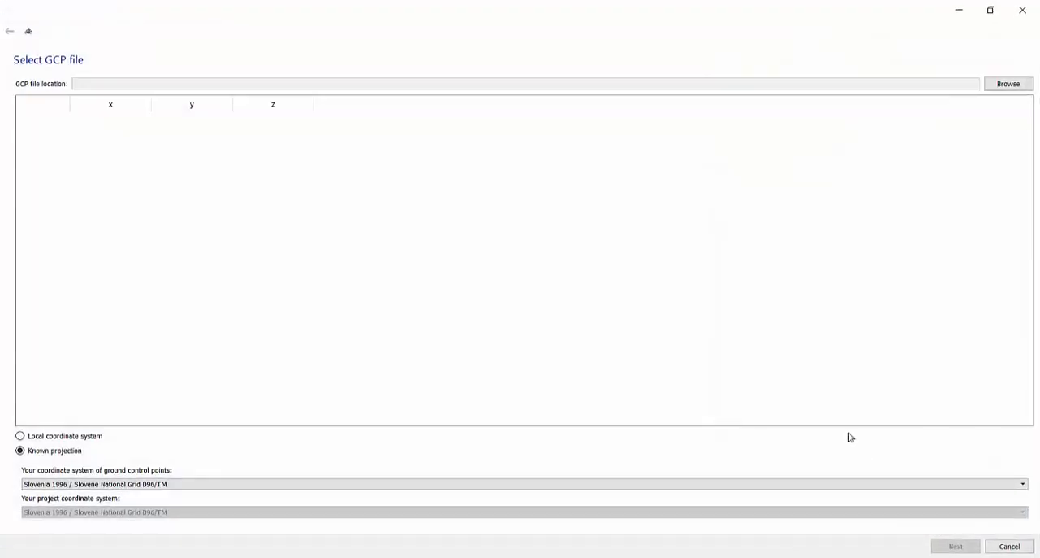
{"action": "left_click", "coordinate": [1009, 84]}
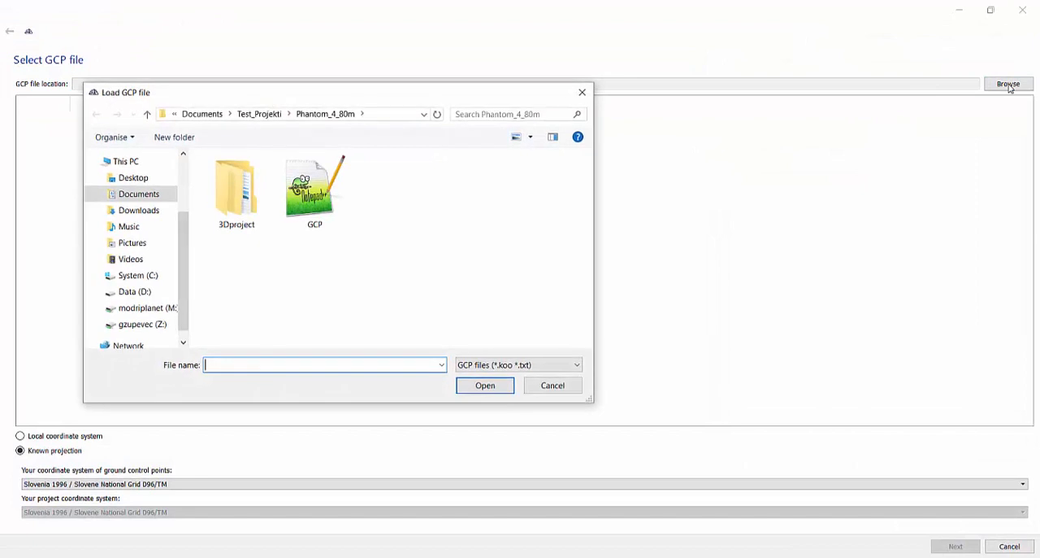
{"action": "left_click", "coordinate": [309, 209]}
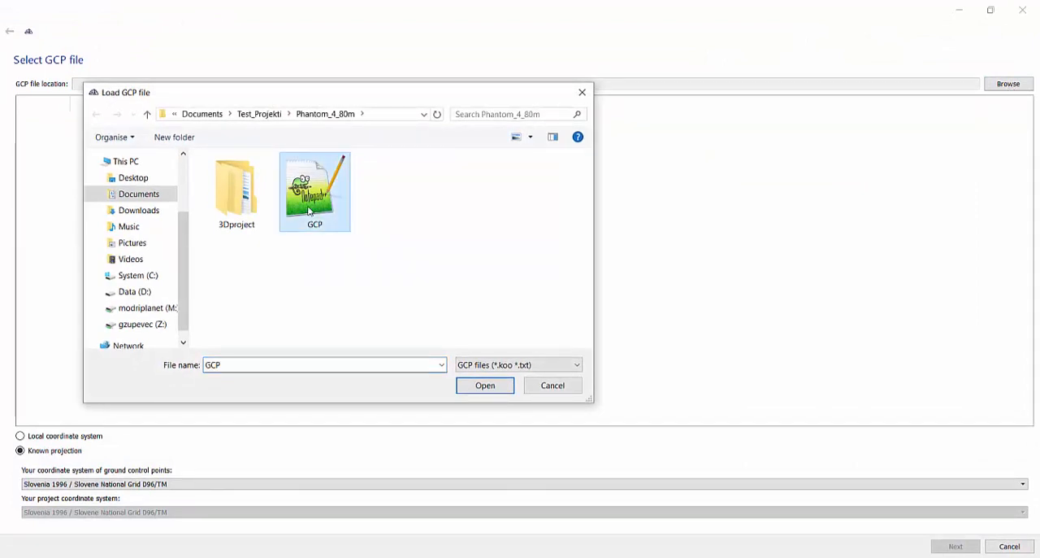
{"action": "left_click", "coordinate": [485, 385]}
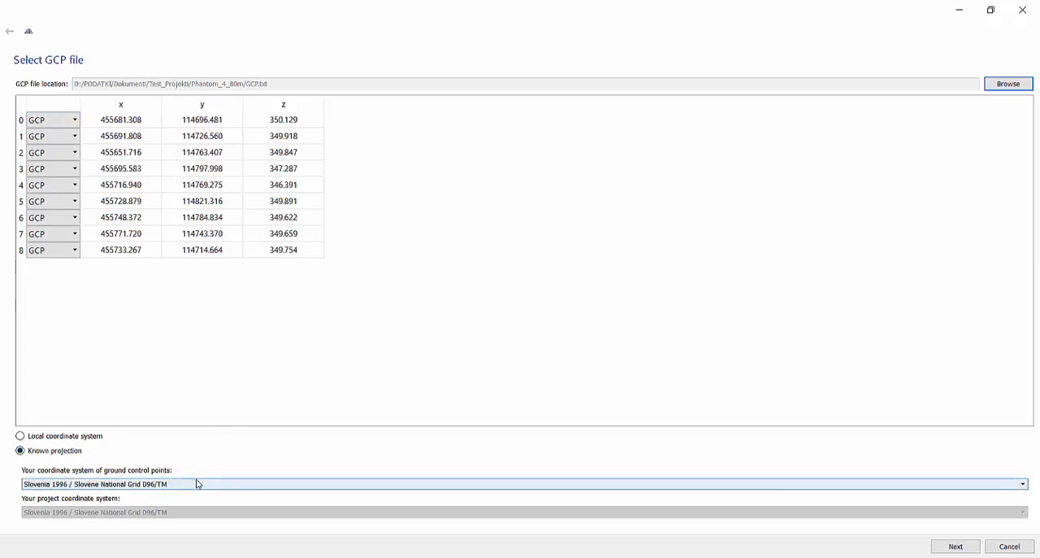
{"action": "left_click", "coordinate": [957, 547]}
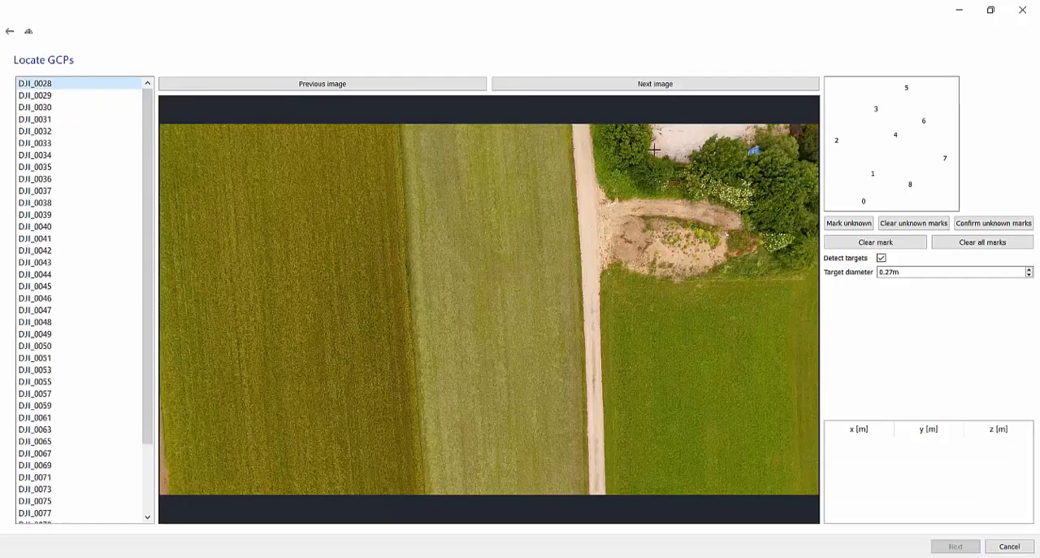
Mark ground control point 7 on its target in DJI_0028 and point 0 on its target in DJI_0033.
{"action": "scroll", "coordinate": [635, 232], "scroll_direction": "up", "scroll_amount": 5}
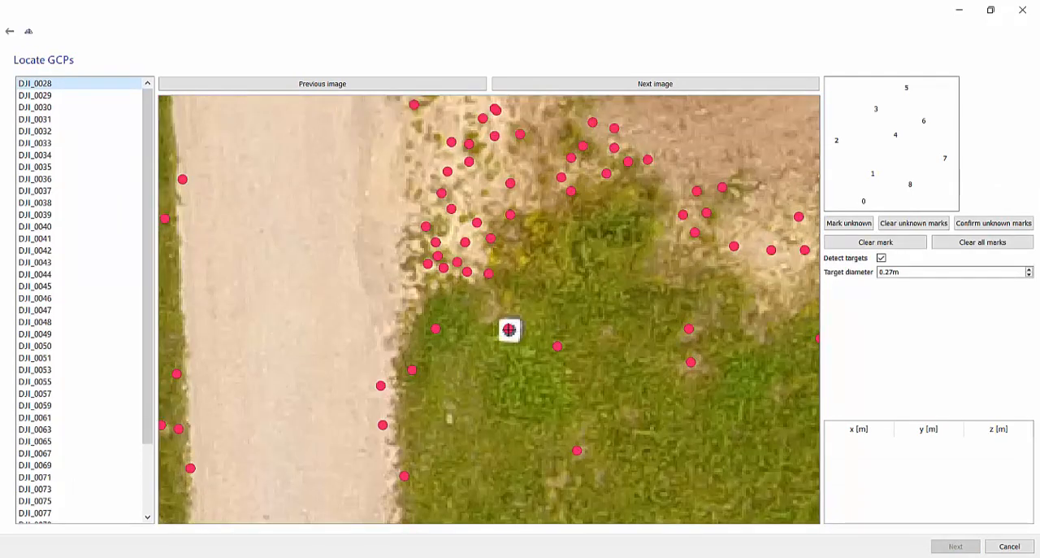
{"action": "left_click", "coordinate": [509, 329]}
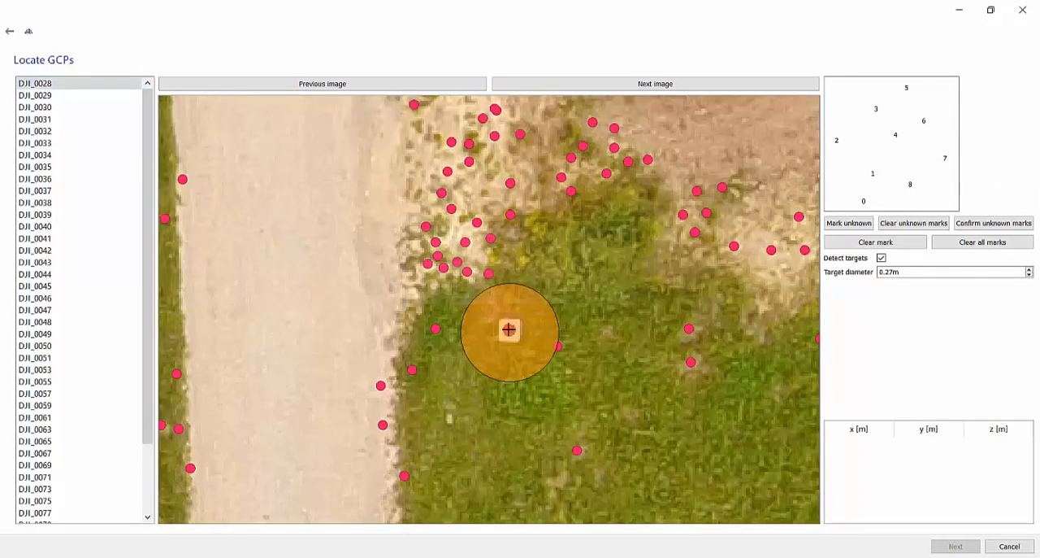
{"action": "left_click", "coordinate": [624, 84]}
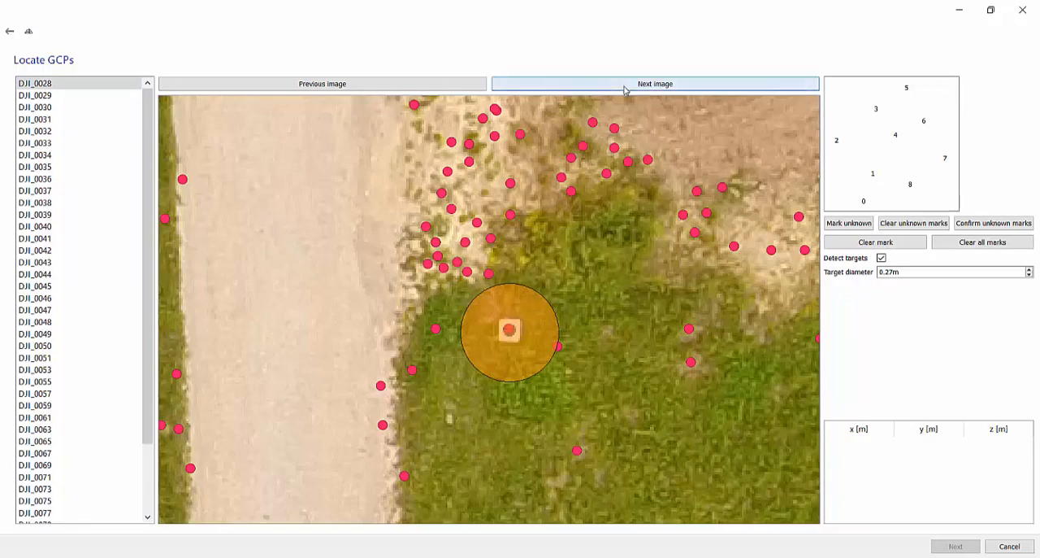
{"action": "left_click", "coordinate": [625, 84]}
{"action": "left_click", "coordinate": [624, 84]}
{"action": "left_click", "coordinate": [624, 84]}
{"action": "left_click", "coordinate": [624, 84]}
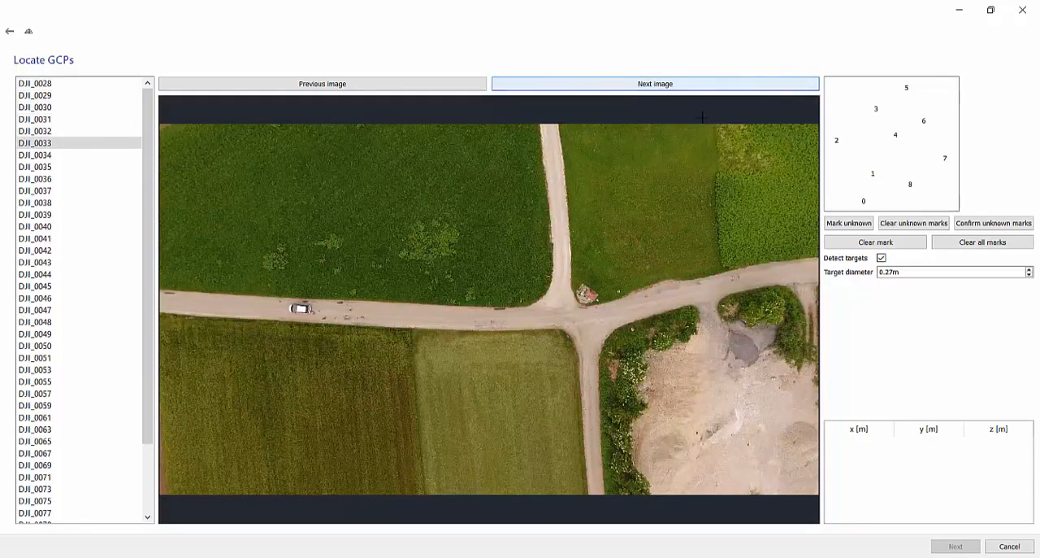
{"action": "scroll", "coordinate": [770, 276], "scroll_direction": "up", "scroll_amount": 10}
{"action": "scroll", "coordinate": [447, 314], "scroll_direction": "up", "scroll_amount": 6}
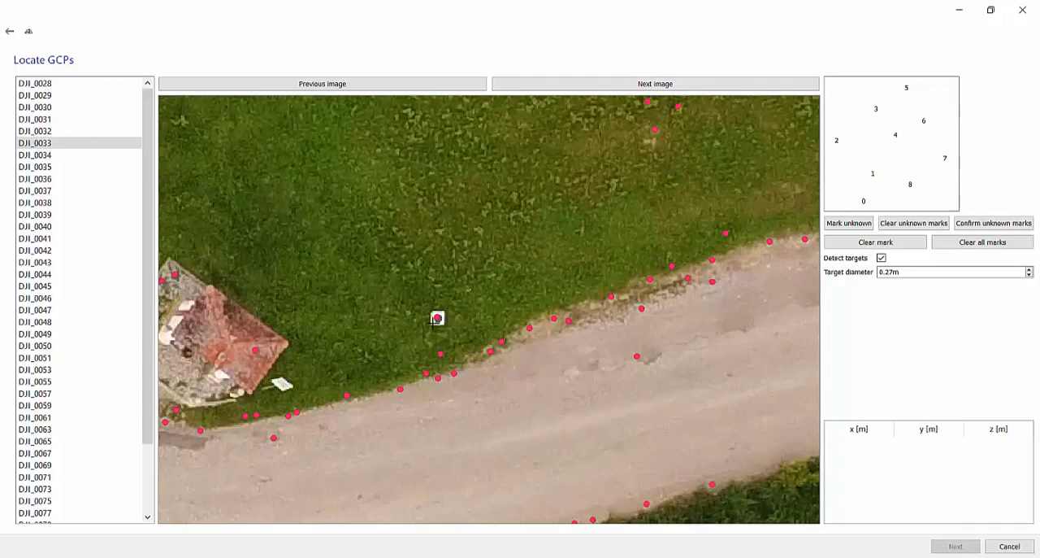
{"action": "left_click", "coordinate": [449, 318]}
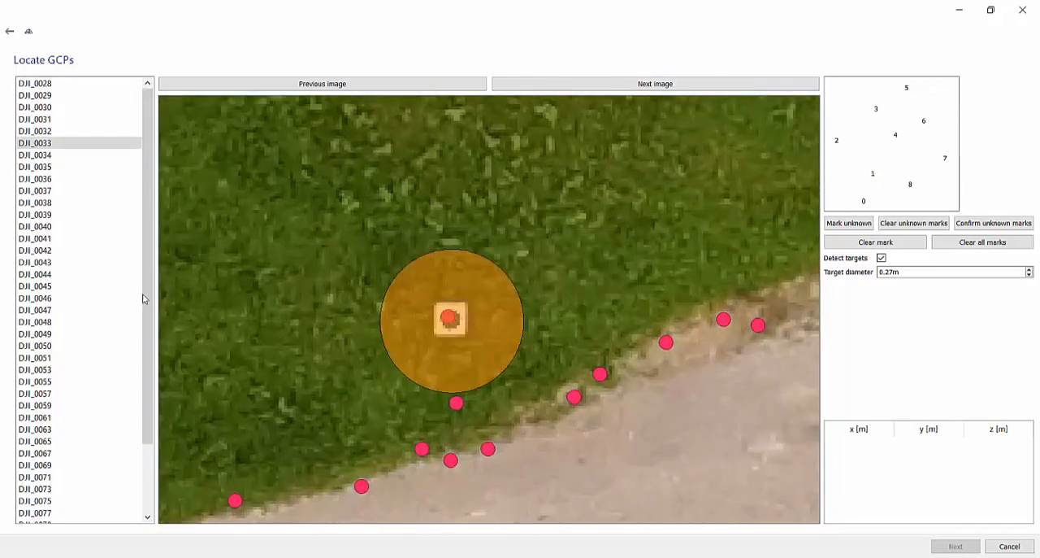
Mark ground control point 5 on its white target in the grass strip of image DJI_0059.
{"action": "scroll", "coordinate": [103, 330], "scroll_direction": "down", "scroll_amount": 2}
{"action": "left_click", "coordinate": [122, 323]}
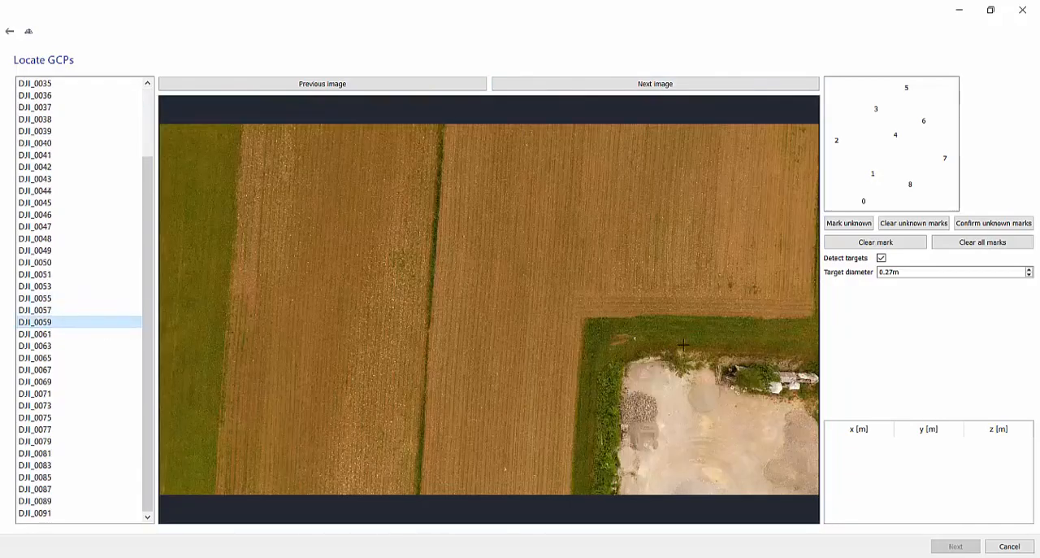
{"action": "scroll", "coordinate": [577, 333], "scroll_direction": "up", "scroll_amount": 6}
{"action": "left_click", "coordinate": [568, 333]}
{"action": "scroll", "coordinate": [541, 285], "scroll_direction": "down", "scroll_amount": 6}
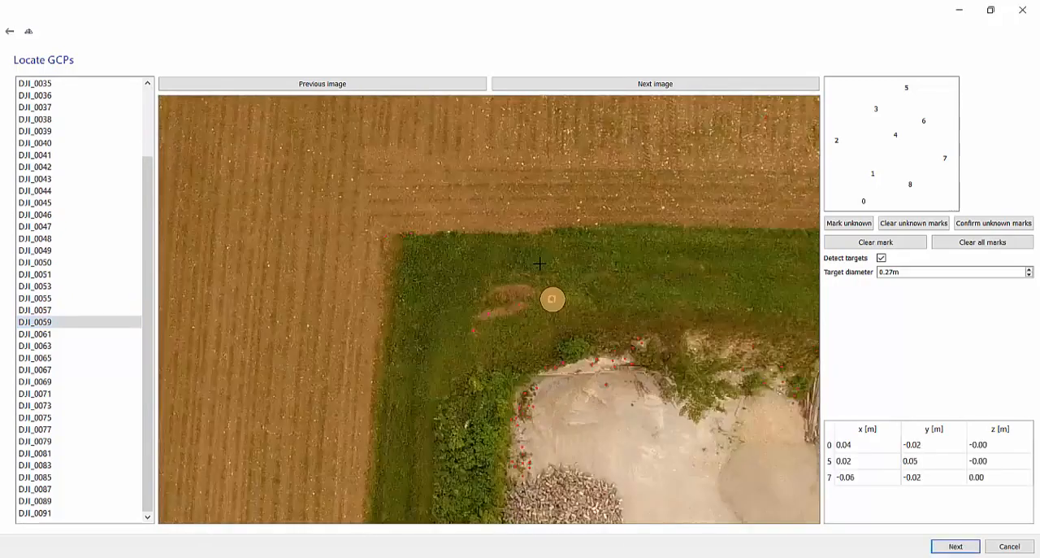
Check the automatically detected control point targets in the images from DJI_0061 through DJI_0073.
{"action": "left_click", "coordinate": [623, 86]}
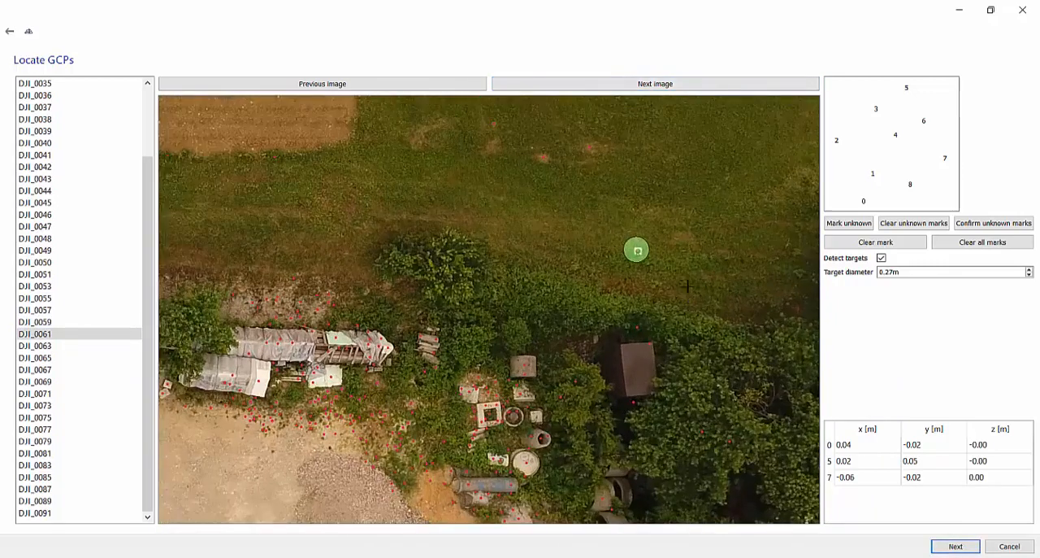
{"action": "left_click", "coordinate": [668, 86]}
{"action": "left_click", "coordinate": [669, 85]}
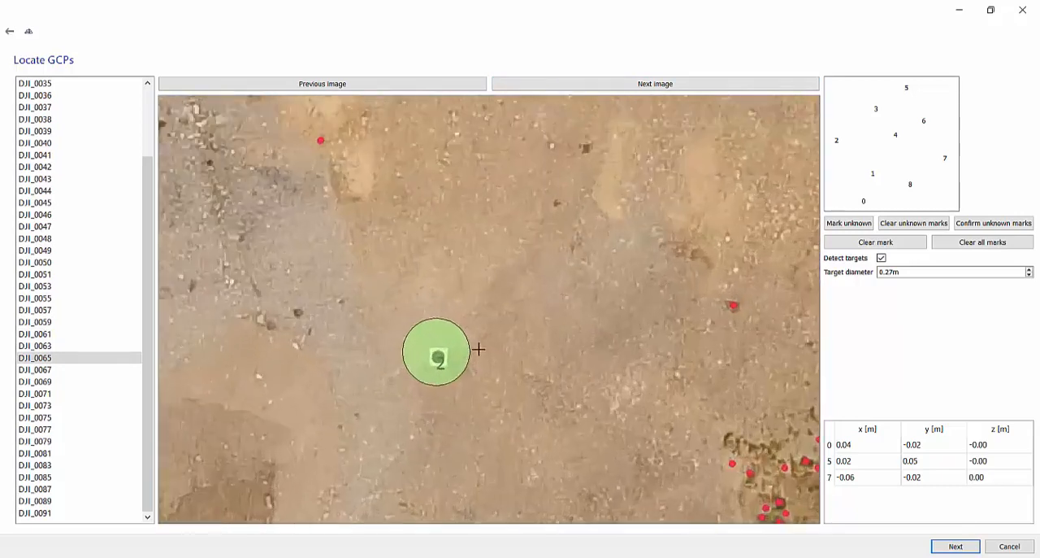
{"action": "left_click", "coordinate": [694, 86]}
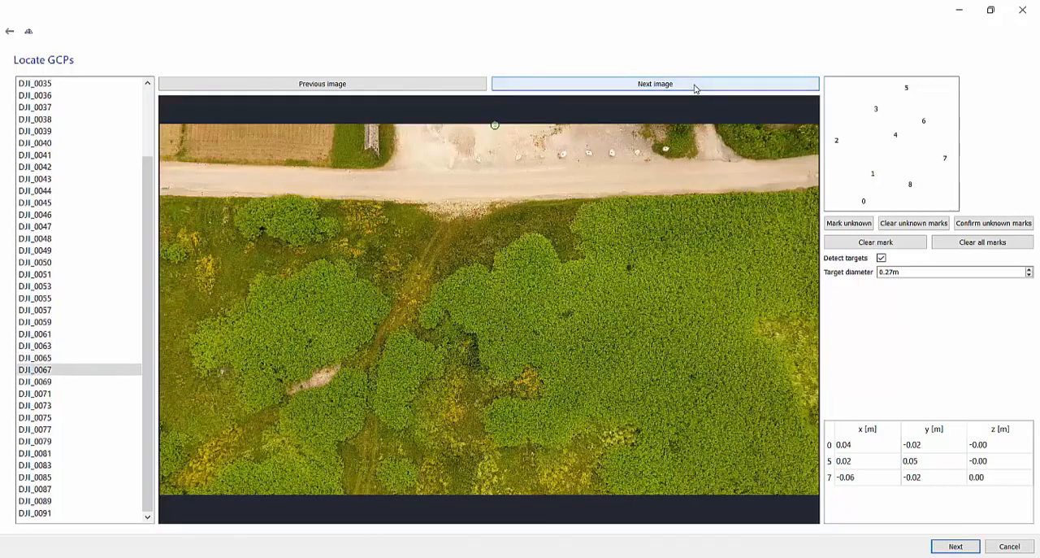
{"action": "left_click", "coordinate": [695, 86]}
{"action": "left_click", "coordinate": [695, 85]}
{"action": "left_click", "coordinate": [695, 85]}
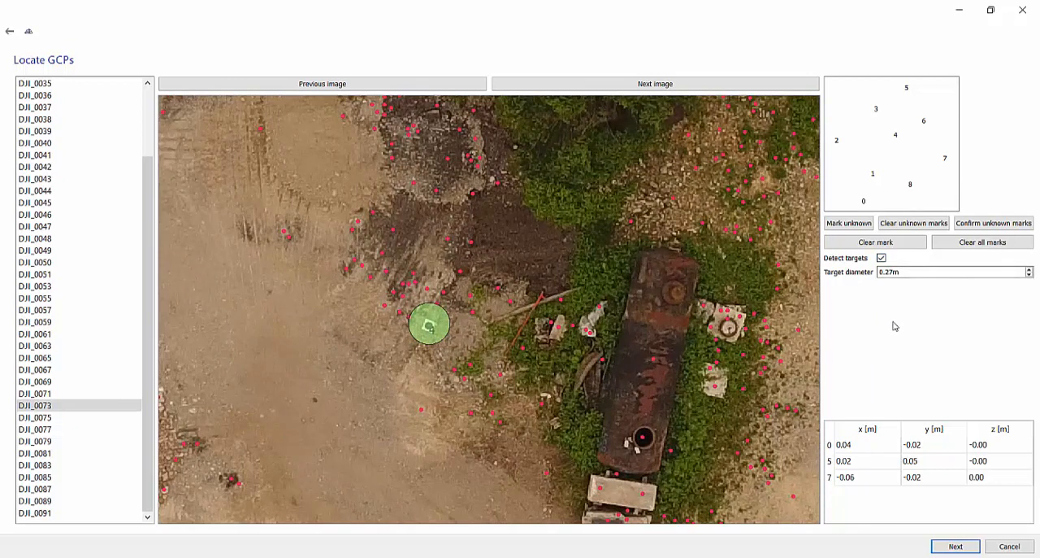
Proceed to the detection overview with the 0.27 m target diameter and re-include the excluded twelfth detection of GCP 0.
{"action": "left_click", "coordinate": [905, 272]}
{"action": "double_click", "coordinate": [906, 271]}
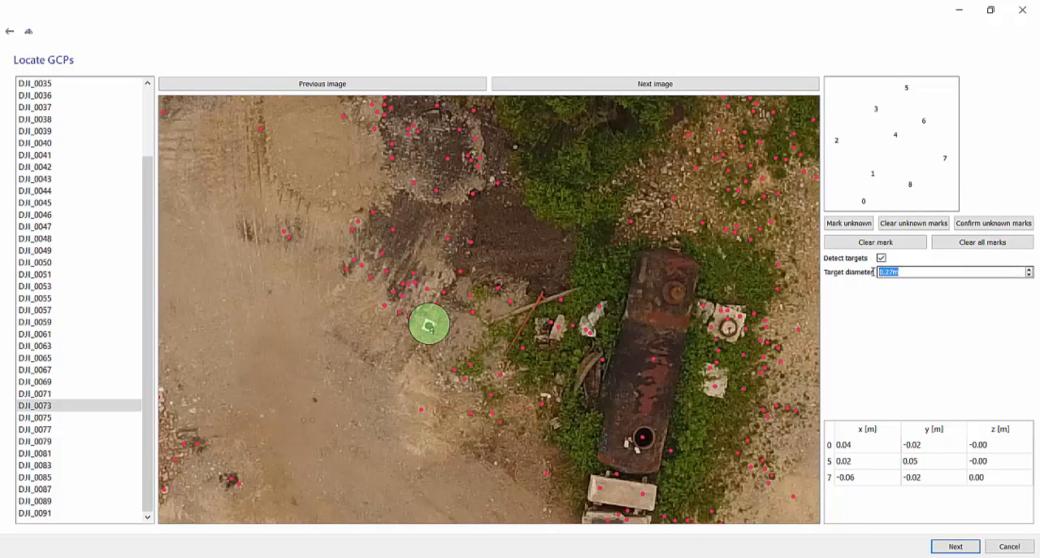
{"action": "left_click", "coordinate": [955, 547]}
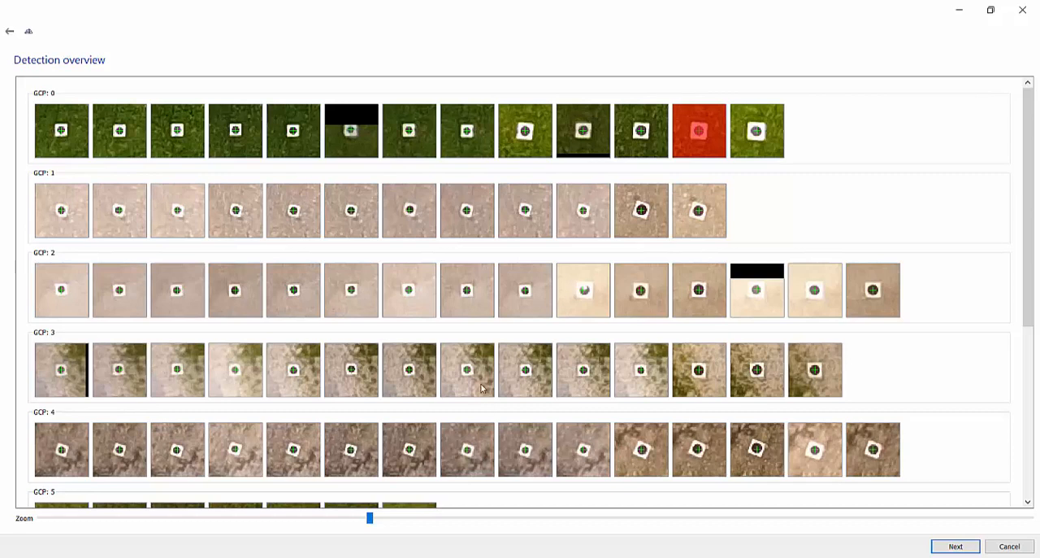
{"action": "left_click", "coordinate": [704, 132]}
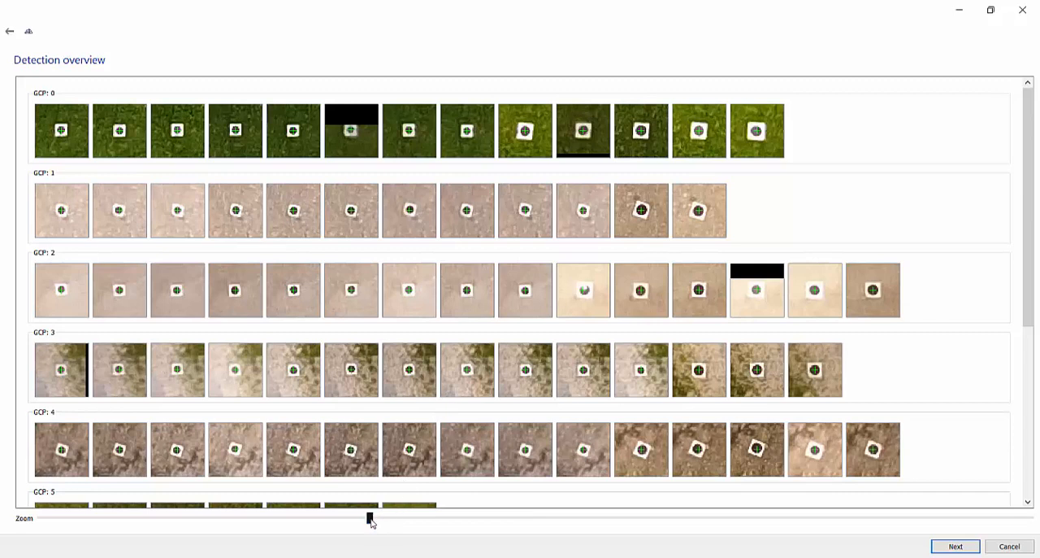
Magnify the detection thumbnails fully and check that the centre marks fit the targets of GCP 0 through GCP 8.
{"action": "left_click_drag", "start_coordinate": [371, 523], "coordinate": [1030, 520]}
{"action": "scroll", "coordinate": [492, 333], "scroll_direction": "down", "scroll_amount": 4}
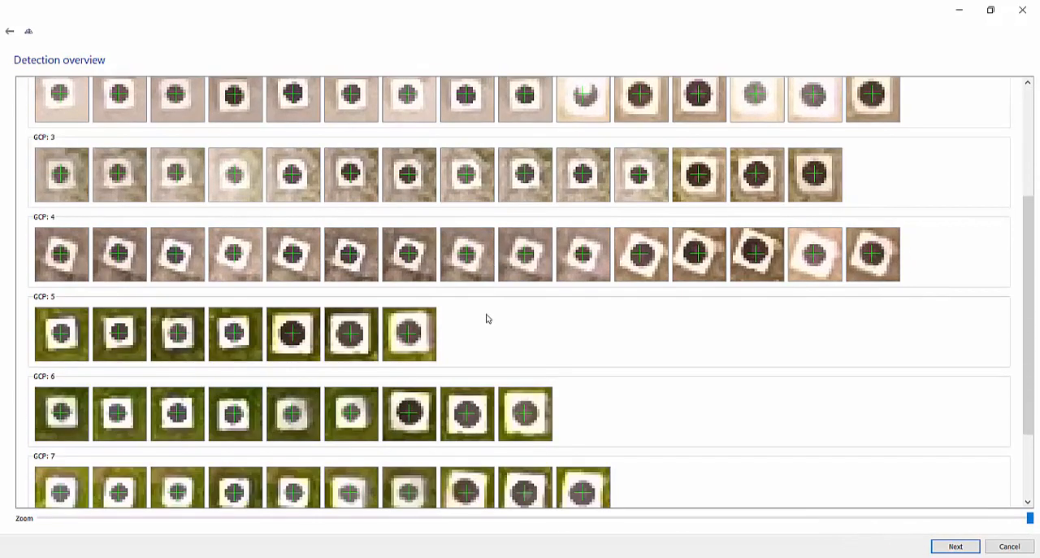
{"action": "left_click", "coordinate": [517, 473]}
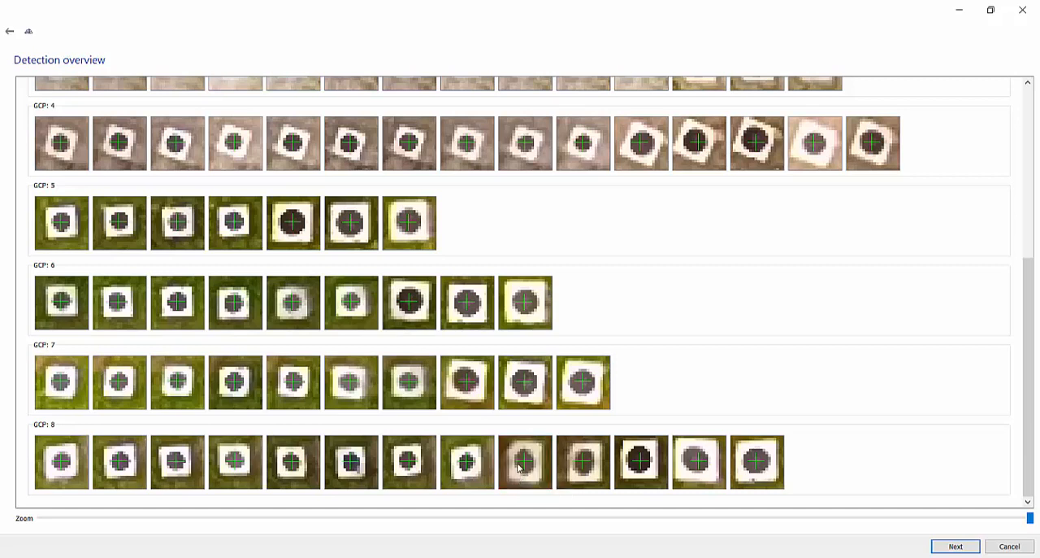
Run the orientation with the reviewed detections, accept the calculated telemetry to GCP offset and finish from the orientation summary.
{"action": "left_click", "coordinate": [956, 546]}
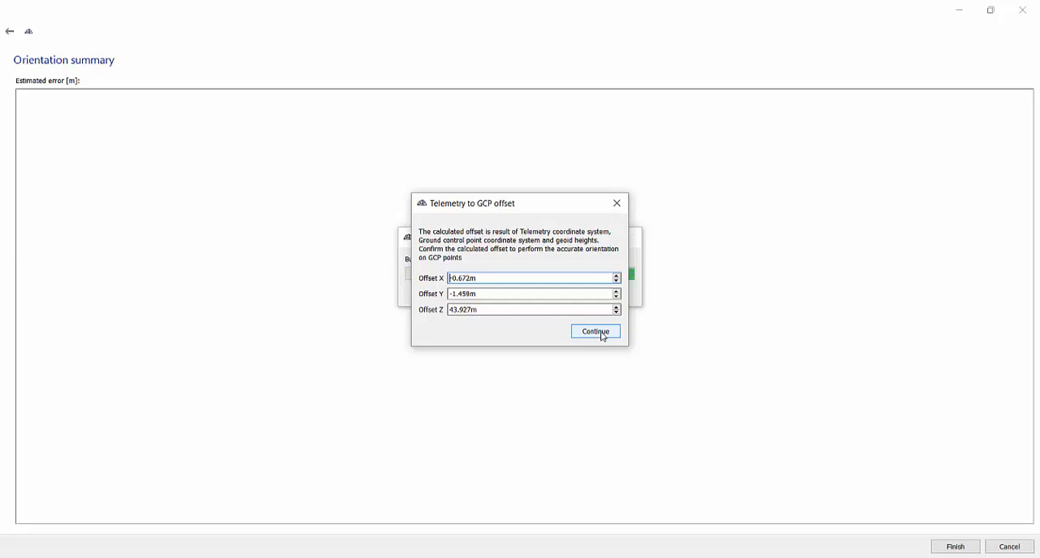
{"action": "left_click", "coordinate": [596, 331]}
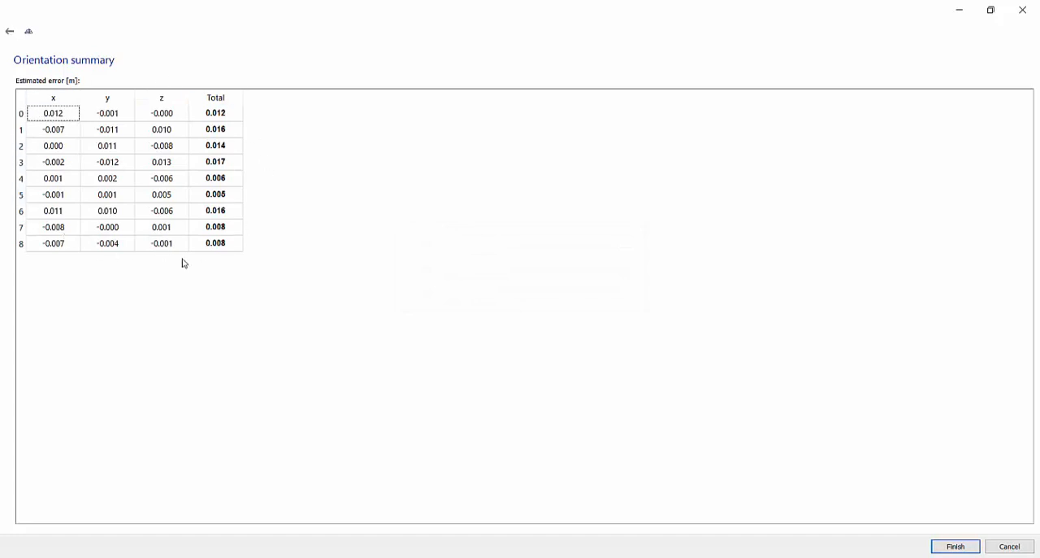
{"action": "left_click", "coordinate": [956, 546]}
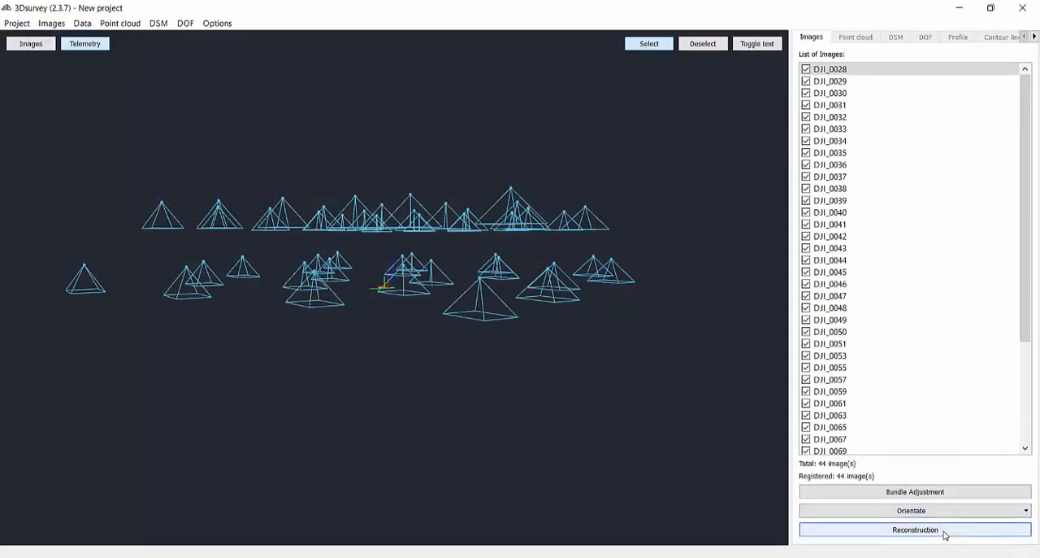
Run a dense reconstruction of the oriented images at High level with a minimum overlap of 3 and point cloud optimization on.
{"action": "left_click", "coordinate": [946, 532]}
{"action": "left_click", "coordinate": [567, 267]}
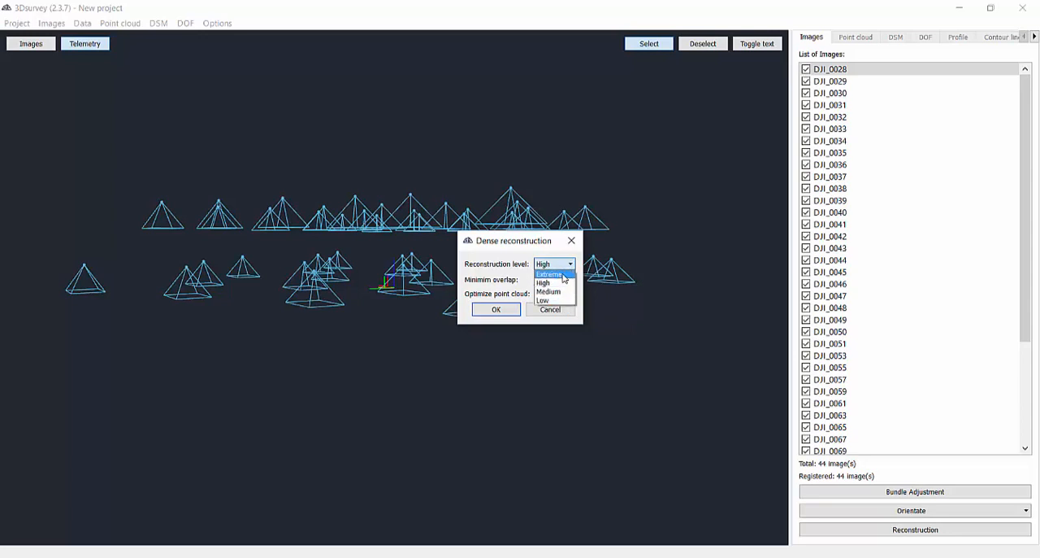
{"action": "left_click", "coordinate": [563, 282]}
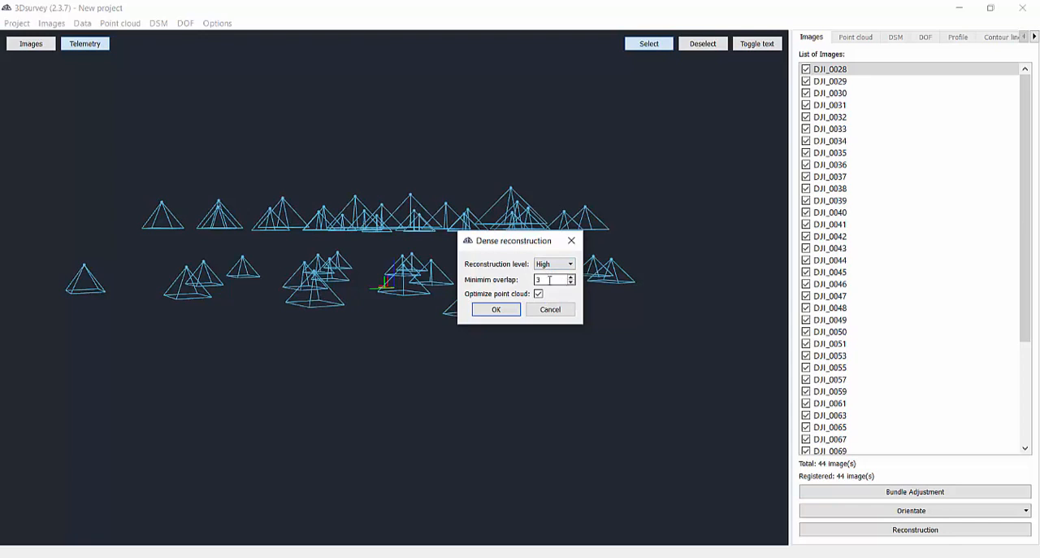
{"action": "left_click", "coordinate": [494, 310]}
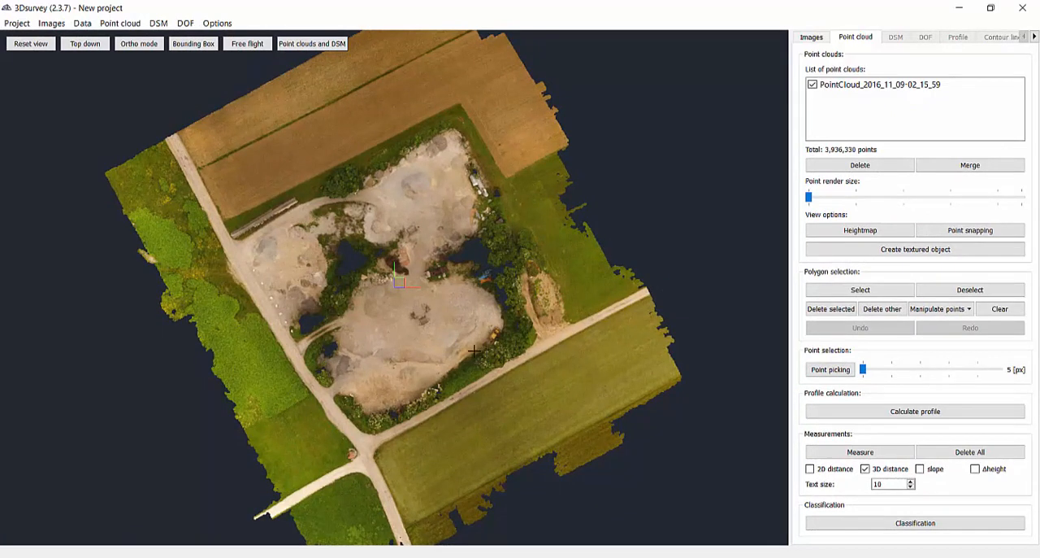
Start classifying the point cloud with 0.05 m terrain elevation, 18° terrain slope, 0.50 m minimal height and 0.50 m DSM cell size.
{"action": "scroll", "coordinate": [365, 366], "scroll_direction": "down", "scroll_amount": 3}
{"action": "scroll", "coordinate": [366, 369], "scroll_direction": "up", "scroll_amount": 8}
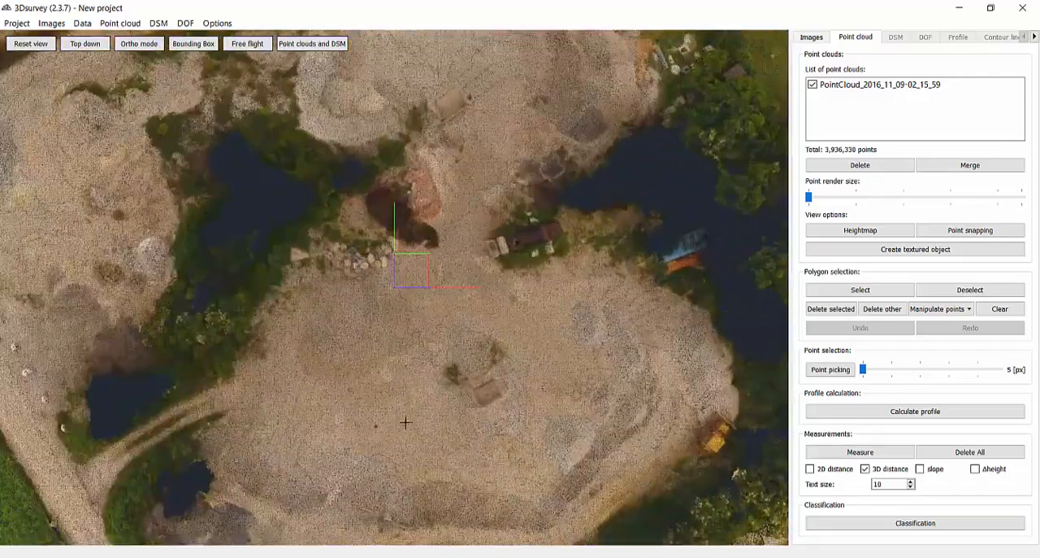
{"action": "left_click_drag", "start_coordinate": [404, 422], "coordinate": [402, 260]}
{"action": "left_click_drag", "start_coordinate": [475, 271], "coordinate": [463, 327]}
{"action": "scroll", "coordinate": [462, 333], "scroll_direction": "down", "scroll_amount": 5}
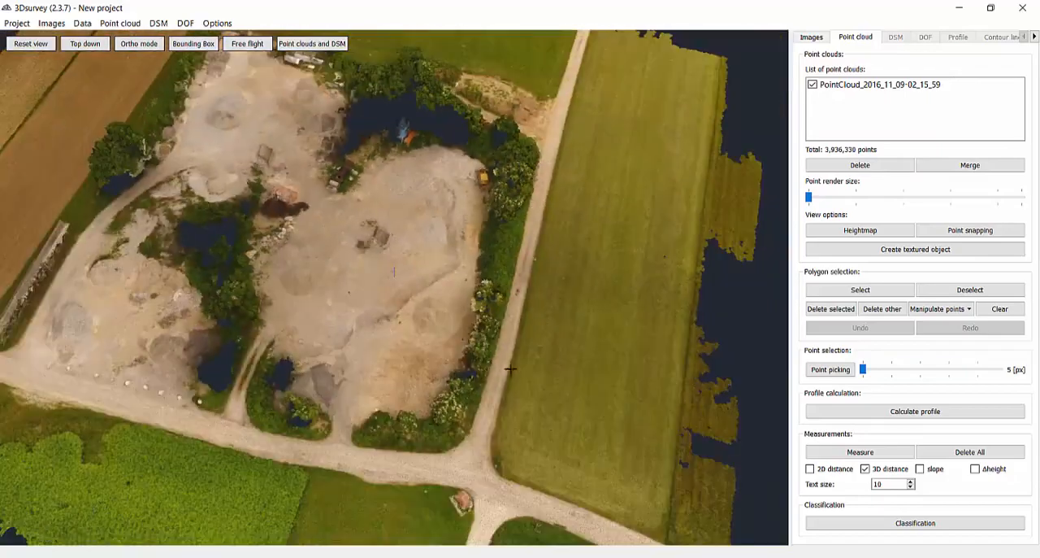
{"action": "left_click", "coordinate": [887, 528]}
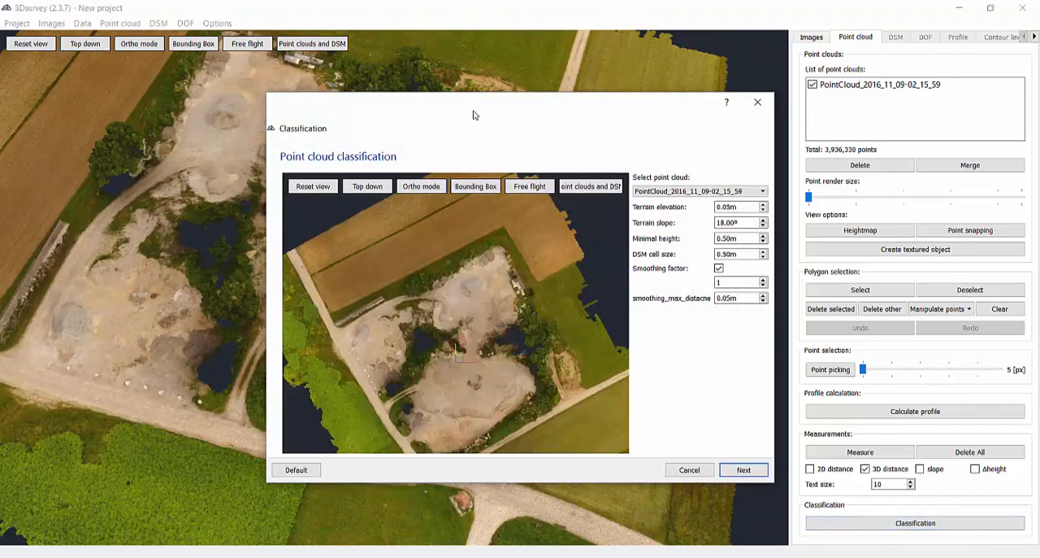
{"action": "left_click_drag", "start_coordinate": [476, 112], "coordinate": [306, 91]}
{"action": "left_click_drag", "start_coordinate": [585, 428], "coordinate": [945, 507]}
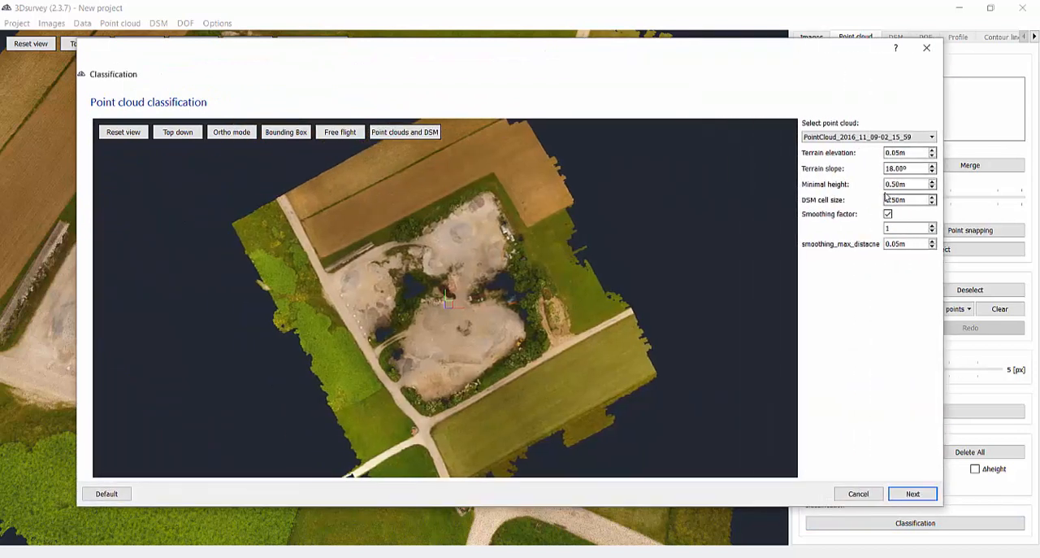
{"action": "left_click", "coordinate": [912, 493]}
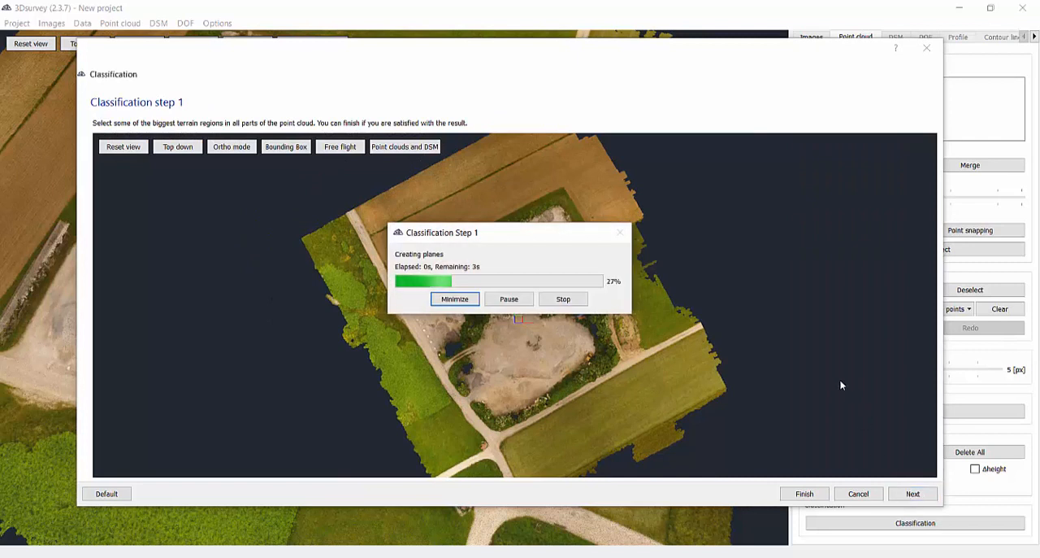
Classify the terrain region picked in the central gravel area, finish the classification and delete all points outside the terrain selection.
{"action": "left_click", "coordinate": [513, 349]}
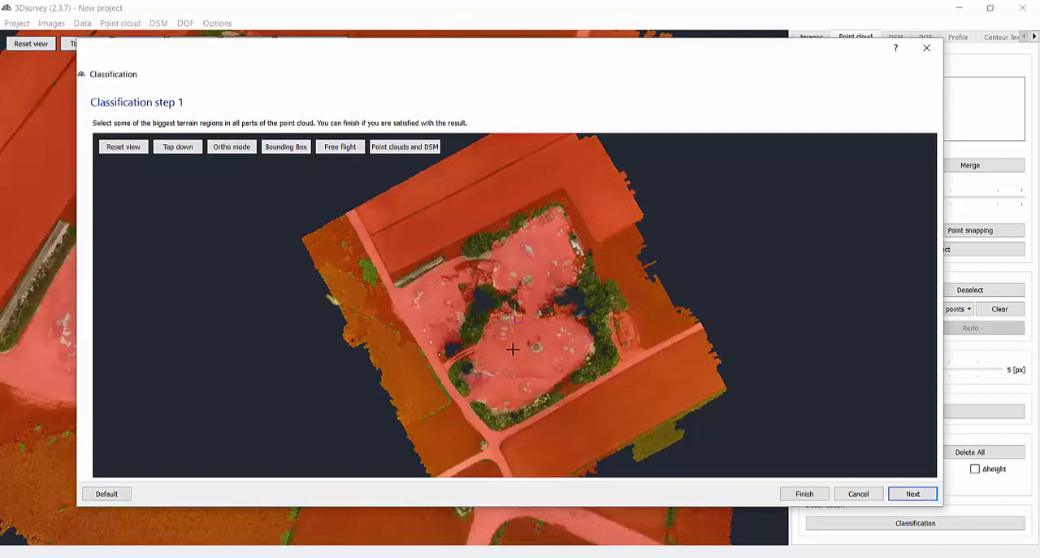
{"action": "left_click", "coordinate": [912, 494]}
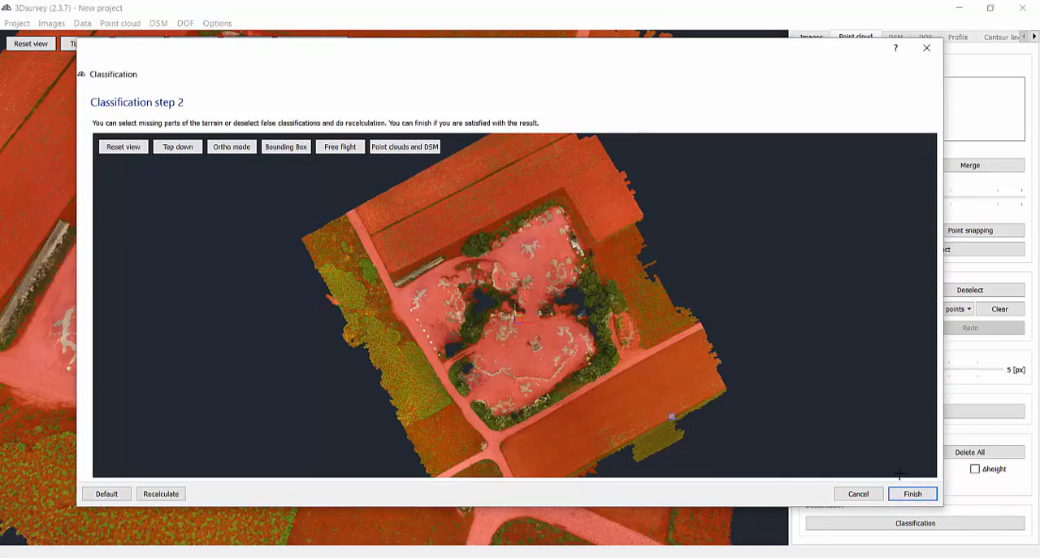
{"action": "left_click", "coordinate": [913, 494]}
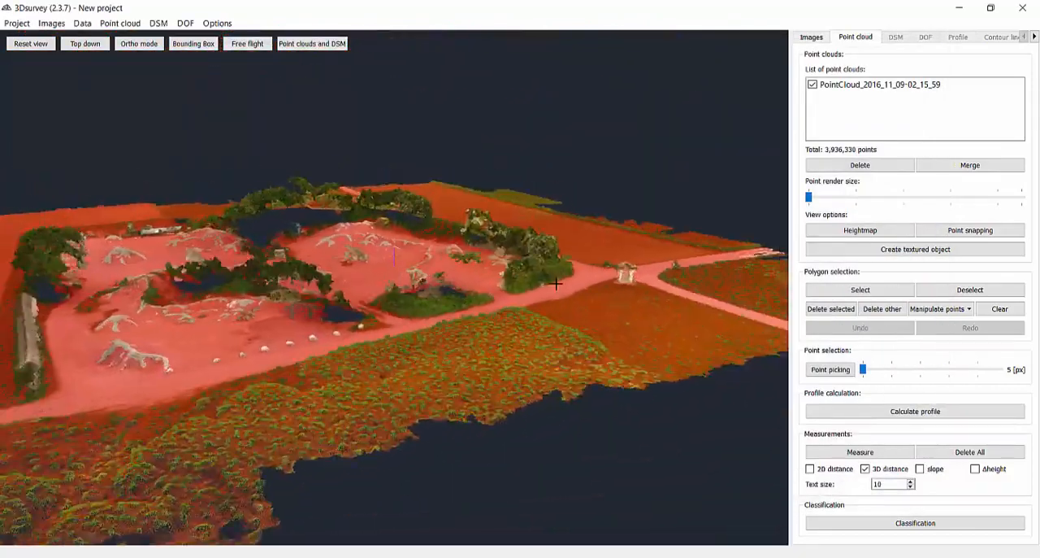
{"action": "left_click_drag", "start_coordinate": [556, 283], "coordinate": [730, 380]}
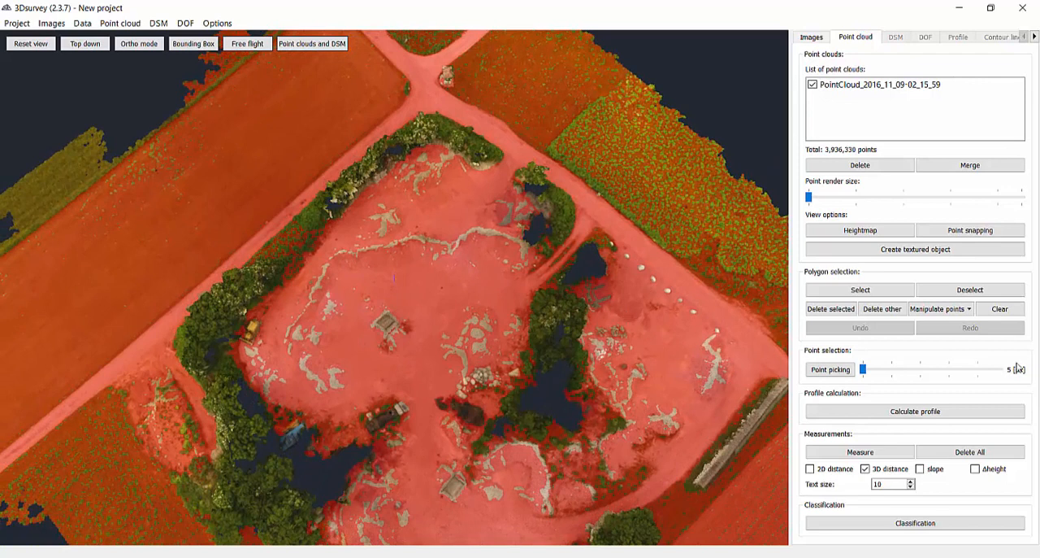
{"action": "left_click", "coordinate": [886, 312]}
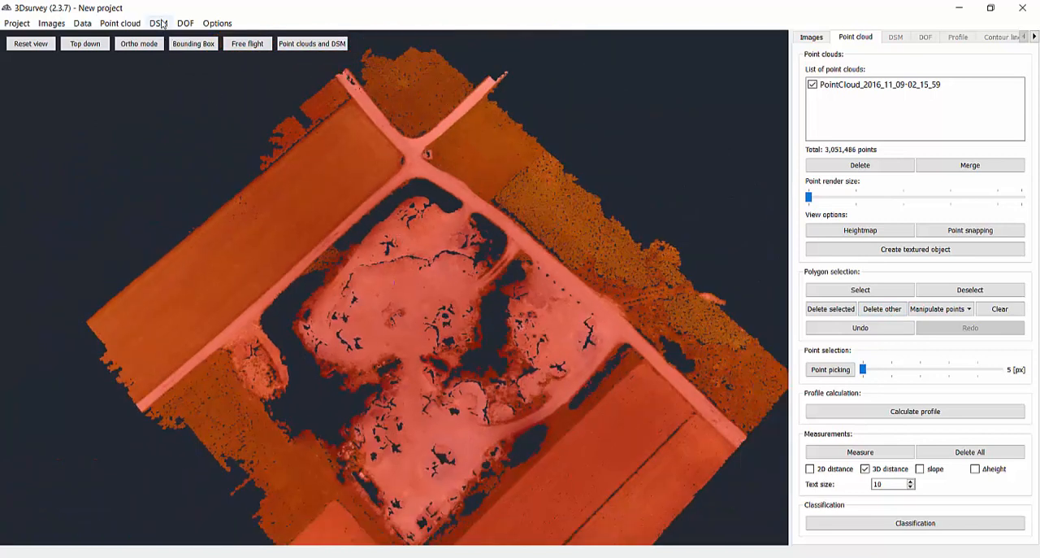
Calculate a new DSM from average points with a 1.00 m grid cell size, hole filling mode All and 3 cells smoothing.
{"action": "left_click", "coordinate": [159, 24]}
{"action": "left_click", "coordinate": [170, 38]}
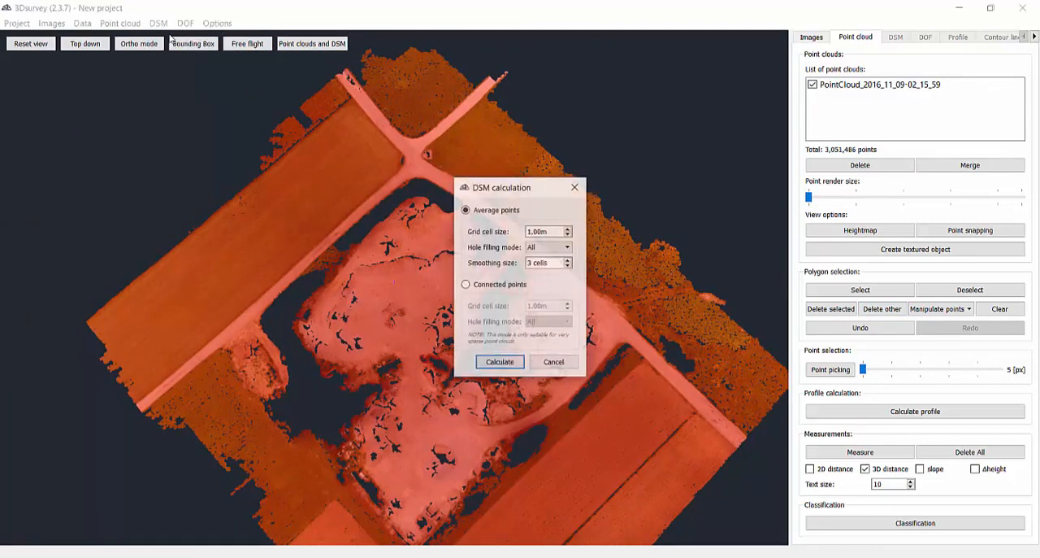
{"action": "left_click_drag", "start_coordinate": [559, 233], "coordinate": [511, 237]}
{"action": "left_click", "coordinate": [540, 247]}
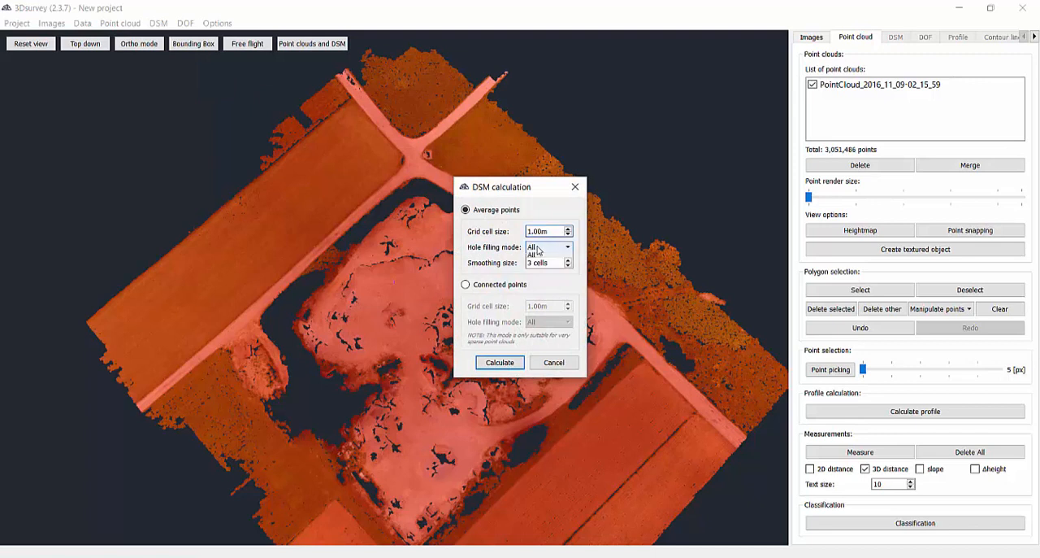
{"action": "left_click", "coordinate": [542, 249]}
{"action": "left_click", "coordinate": [544, 262]}
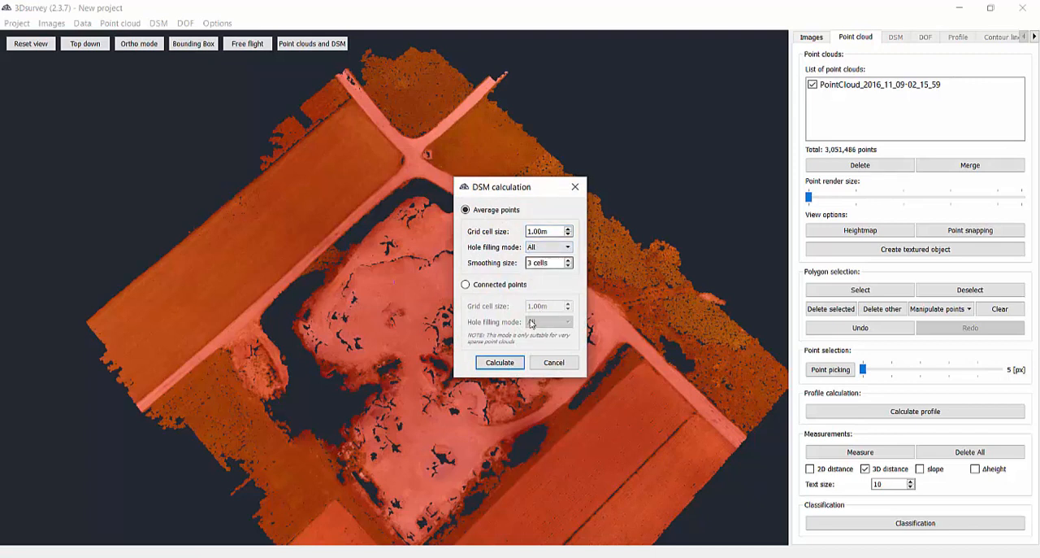
{"action": "left_click", "coordinate": [499, 363]}
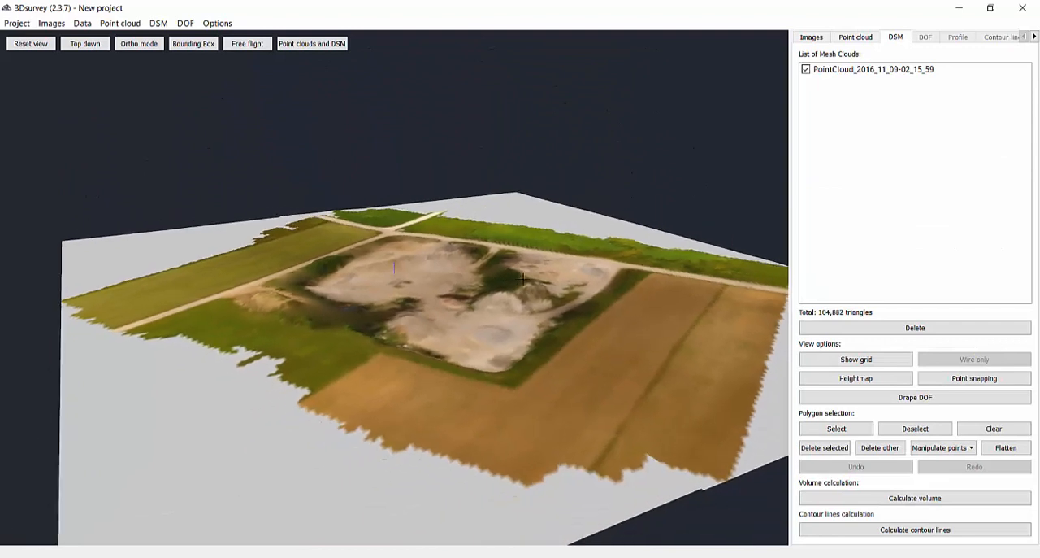
Inspect the DSM's elevations as a heightmap in an oblique view and return to the natural colours.
{"action": "left_click", "coordinate": [850, 378]}
{"action": "left_click_drag", "start_coordinate": [652, 349], "coordinate": [650, 374]}
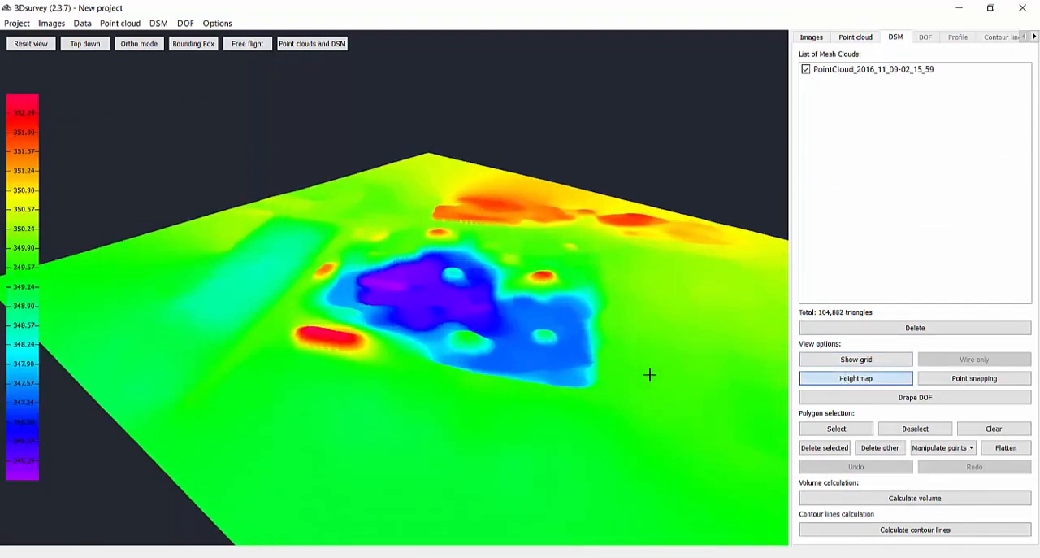
{"action": "left_click", "coordinate": [813, 379]}
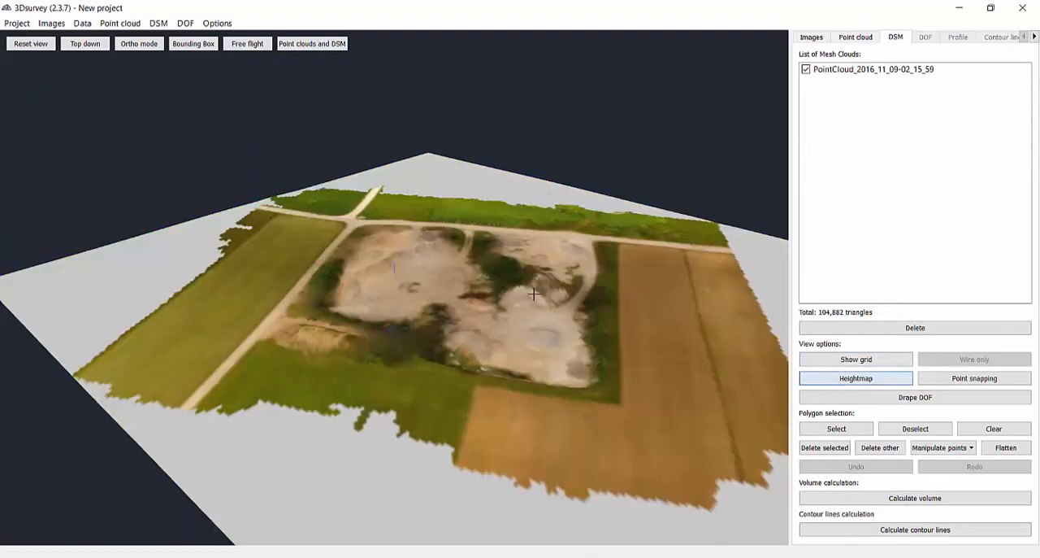
Calculate a new digital orthophoto from the 1.00 m DSM at a desired resolution of 2.94 cm.
{"action": "left_click", "coordinate": [185, 23]}
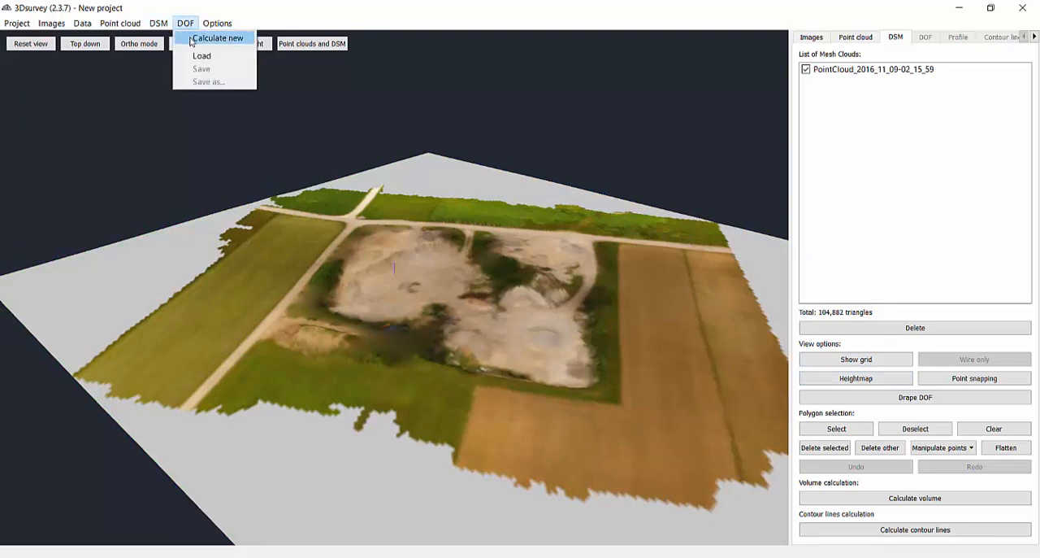
{"action": "left_click", "coordinate": [193, 36]}
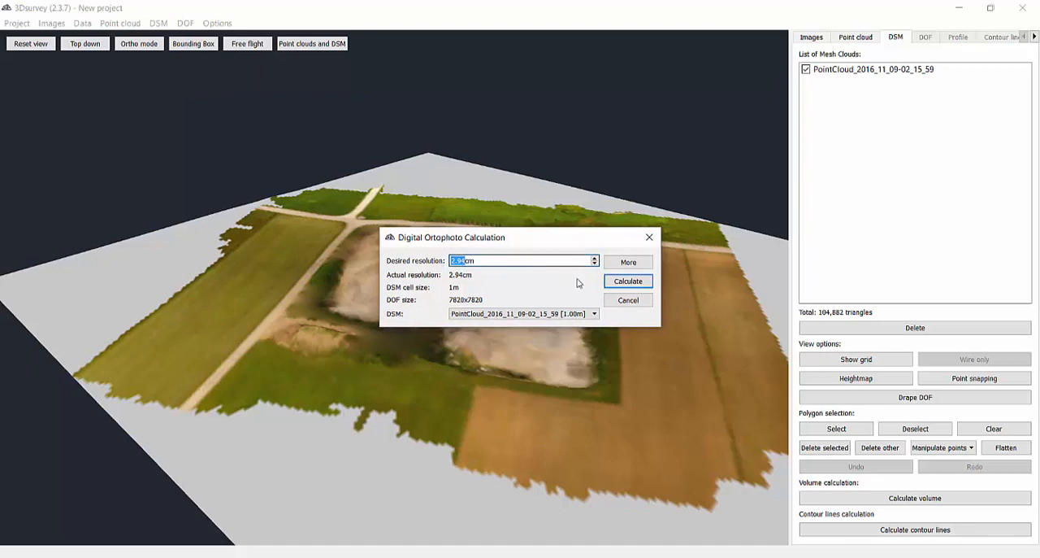
{"action": "left_click", "coordinate": [629, 282]}
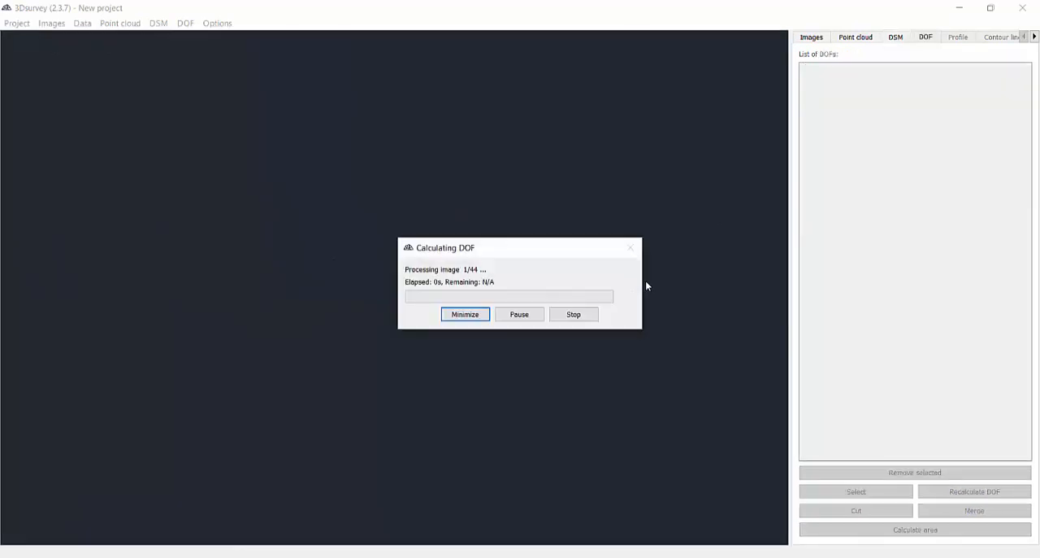